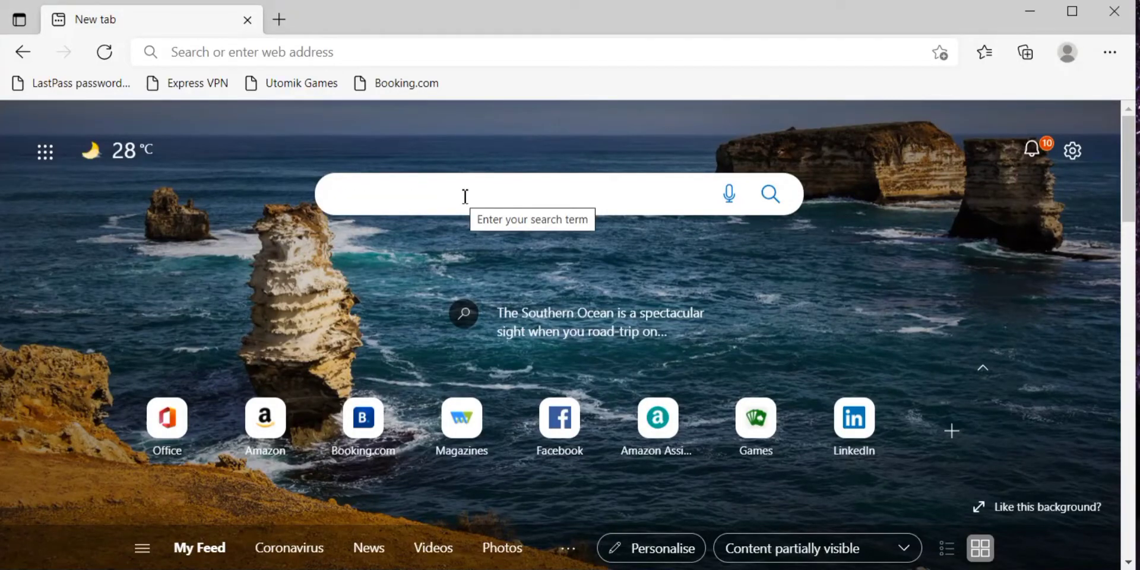
# Run a Bing search for 'usgs earth explorer' from the new-tab search box
pyautogui.write('us')
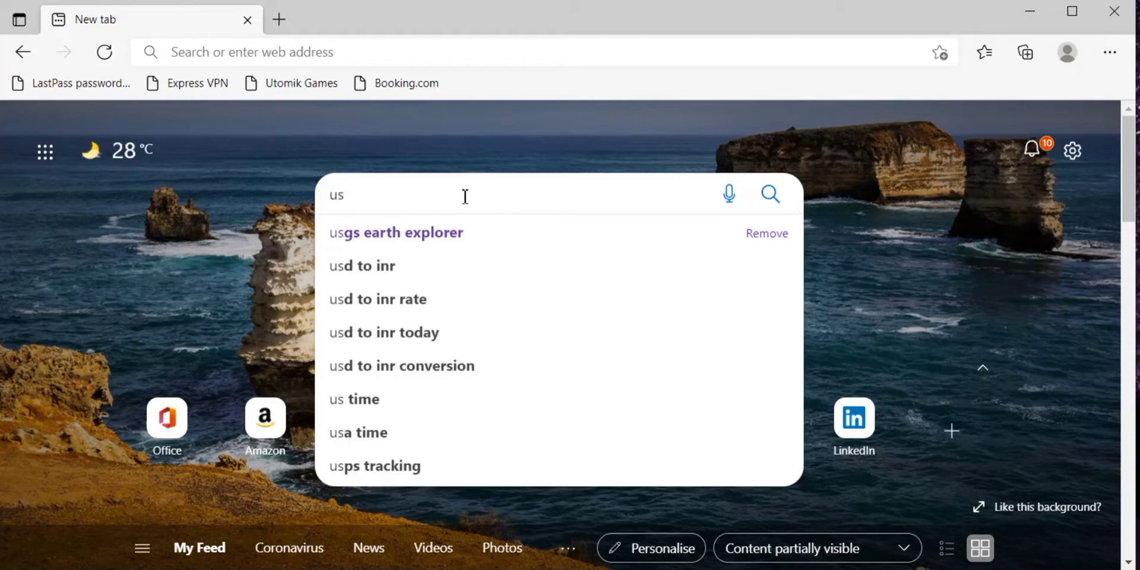
pyautogui.write('gs')
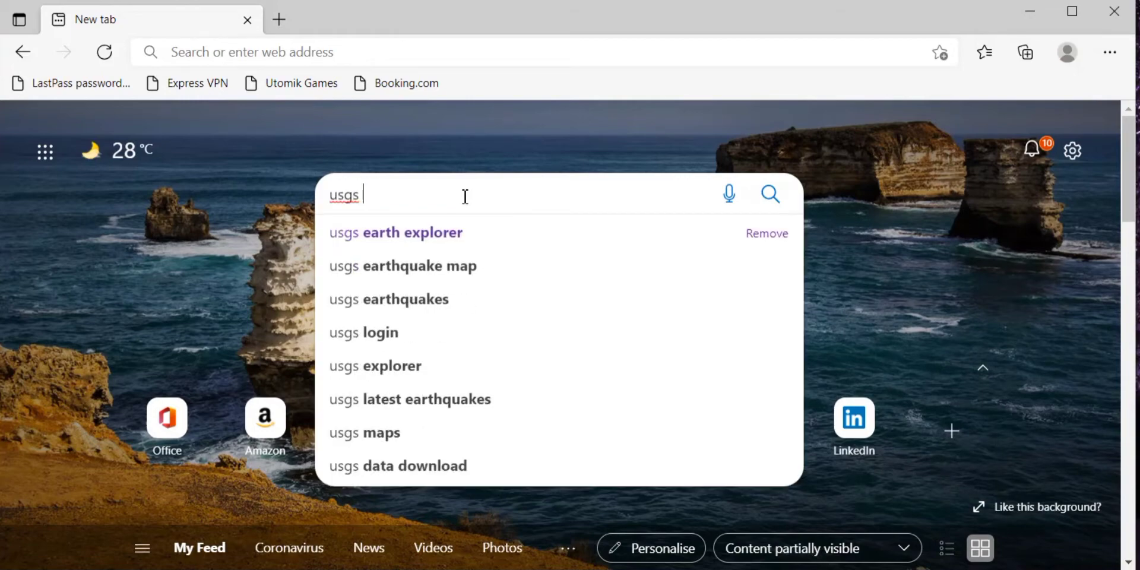
pyautogui.click(458, 233)
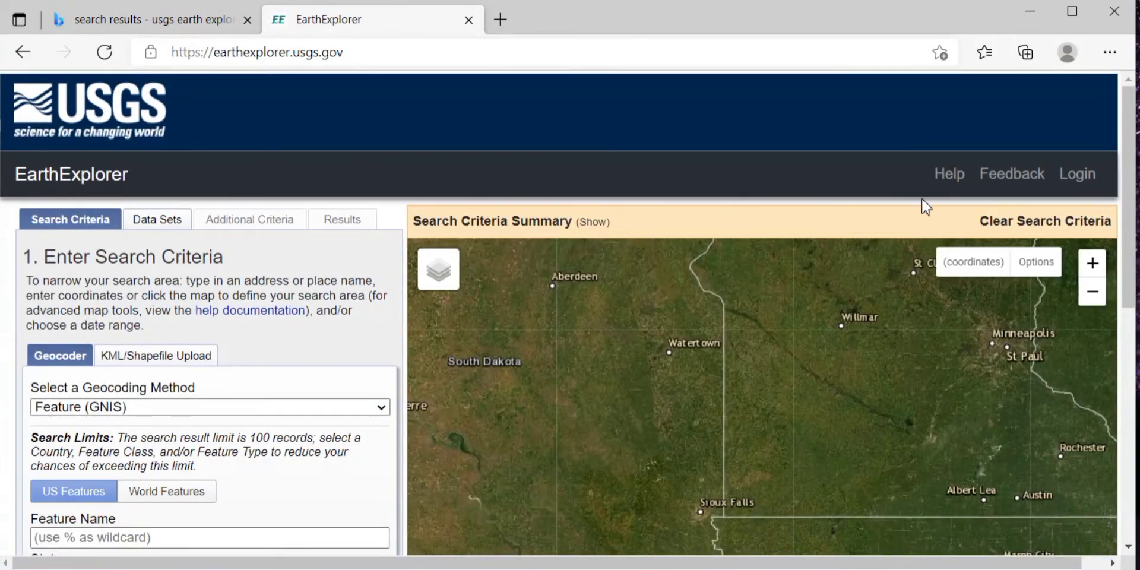
# Go to the EROS sign-in page from EarthExplorer's Login and find Create New Account
pyautogui.click(1080, 189)
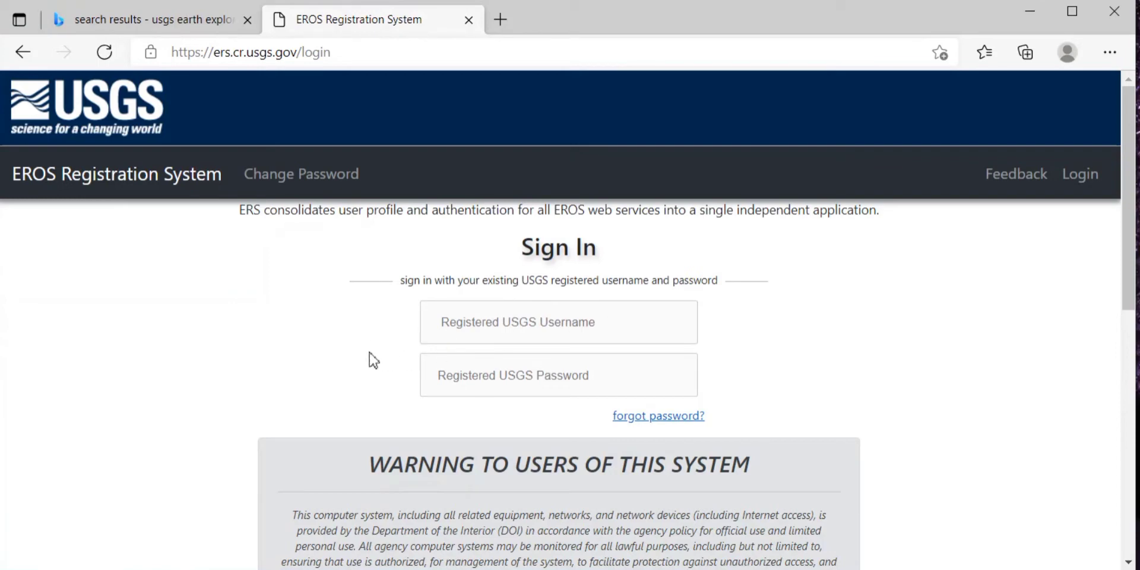
pyautogui.scroll(-8, 369, 357)
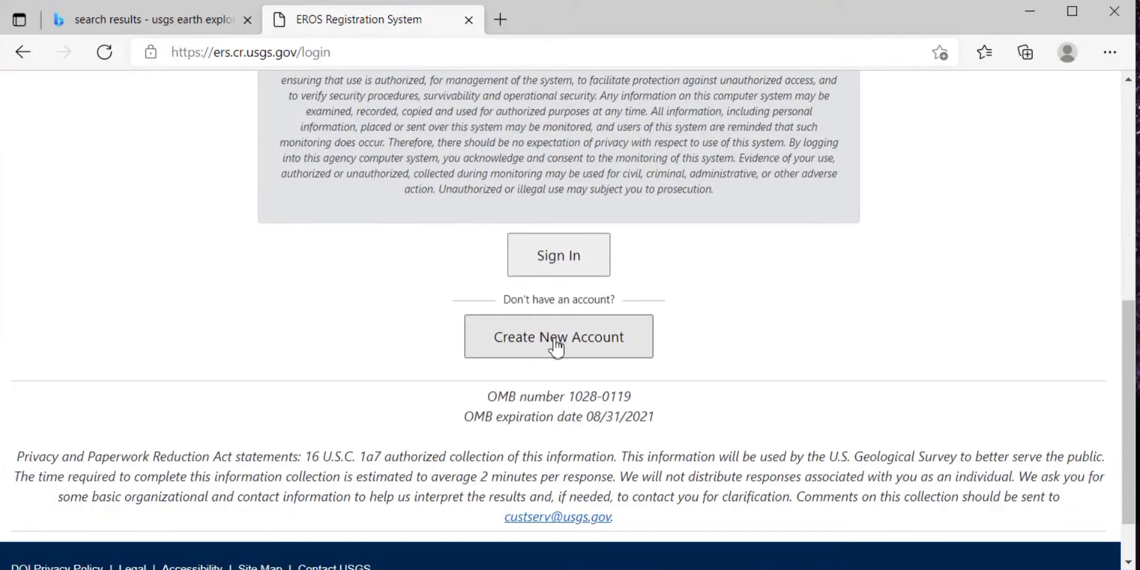
# Start a new account, entering a username and a new password
pyautogui.click(554, 340)
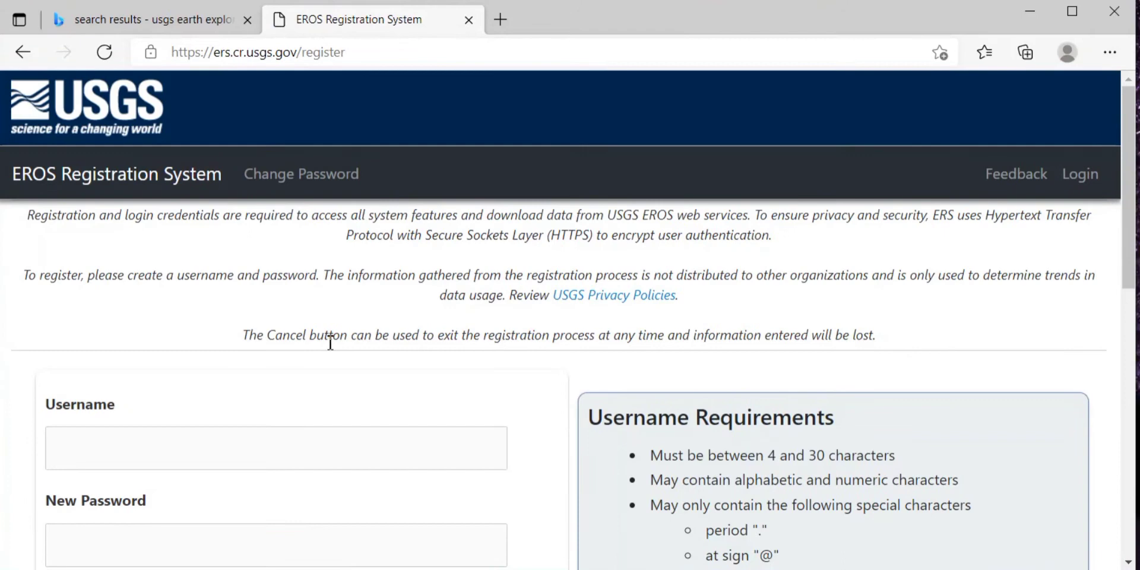
pyautogui.scroll(-3, 331, 342)
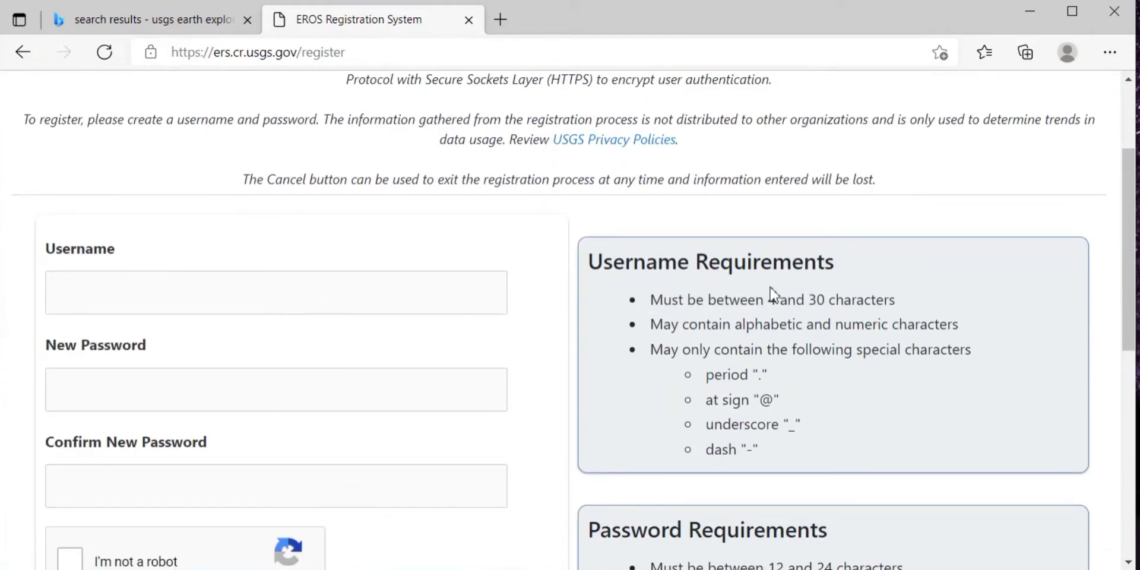
pyautogui.scroll(-4, 799, 289)
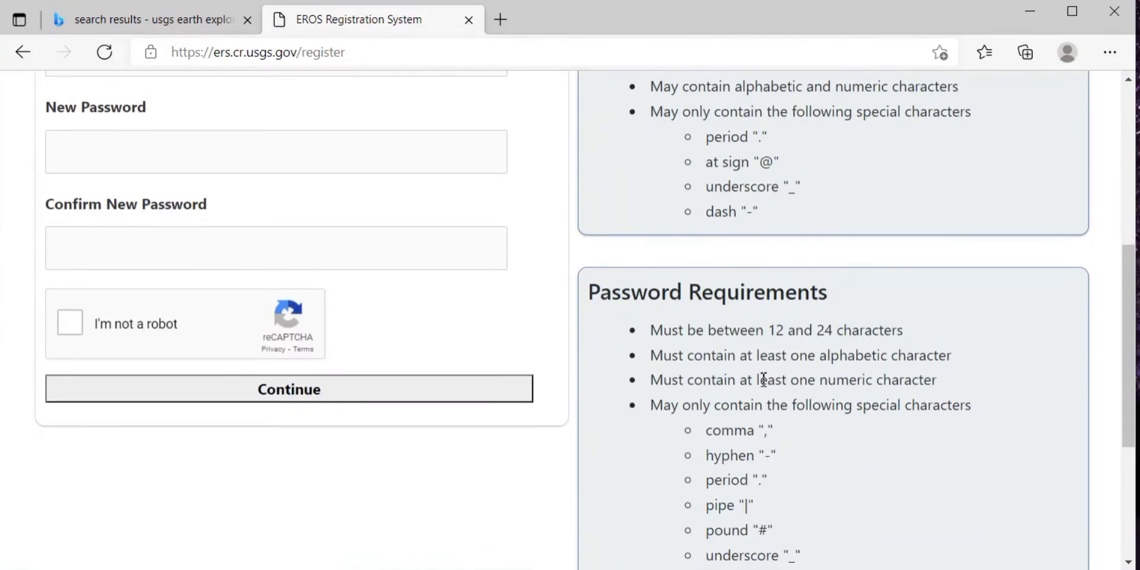
pyautogui.scroll(4, 764, 379)
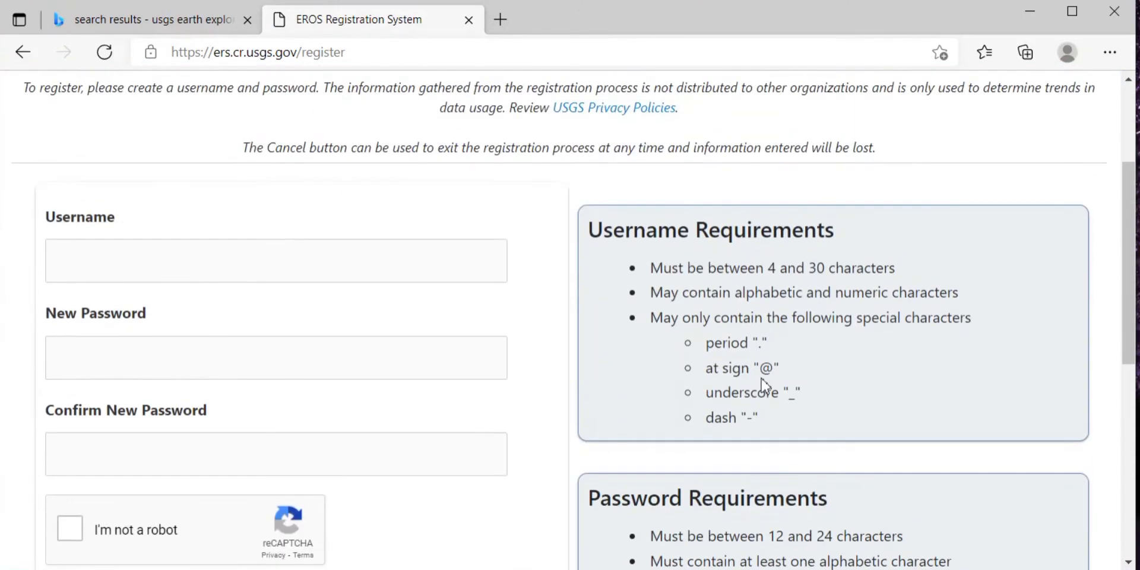
pyautogui.click(286, 260)
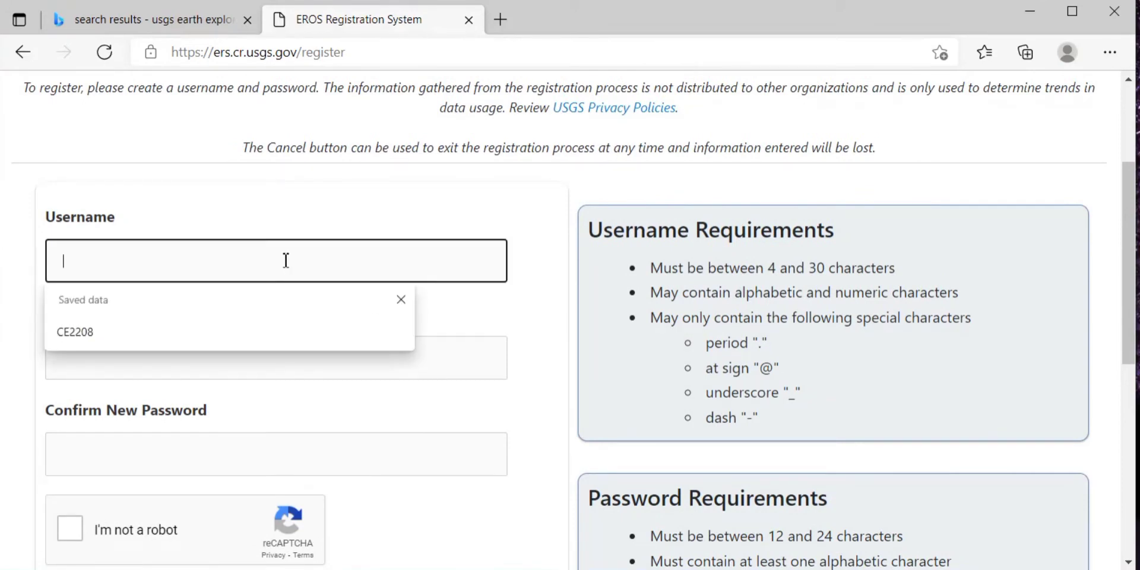
pyautogui.write('CE29')
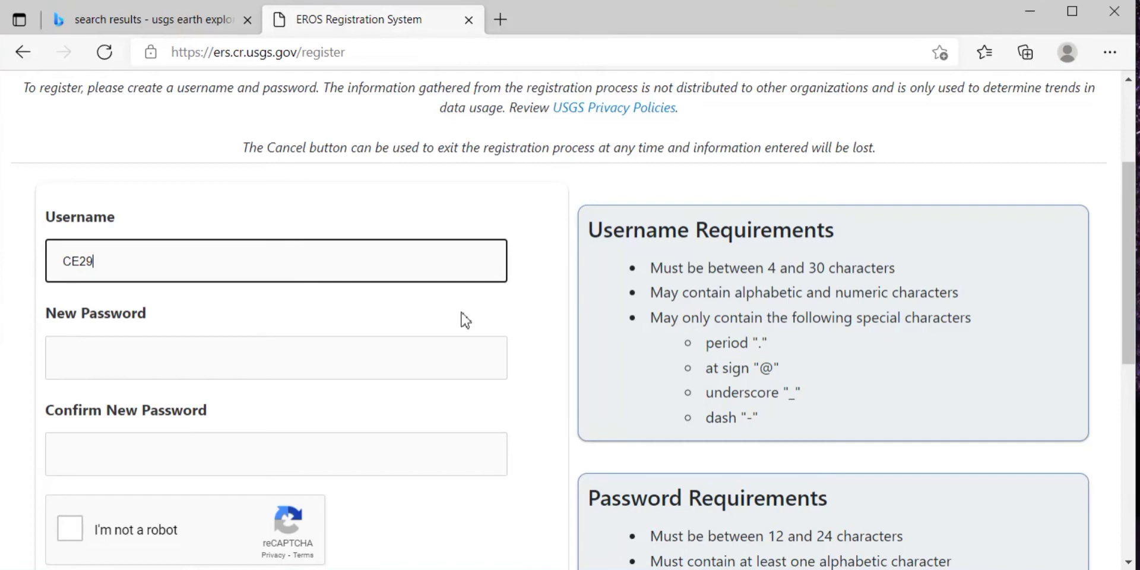
pyautogui.click(259, 349)
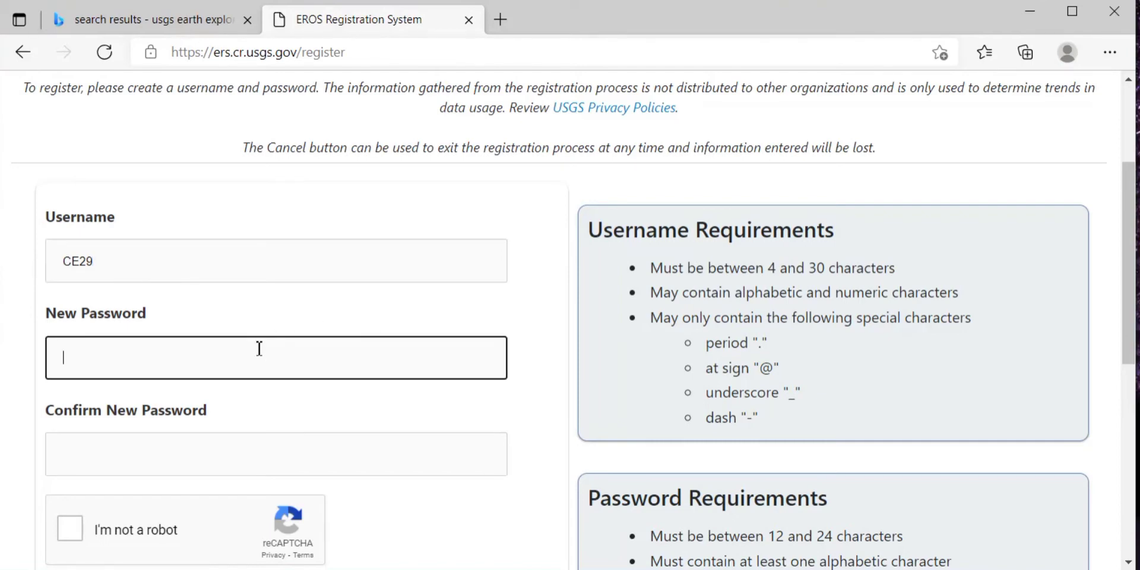
pyautogui.write('•')
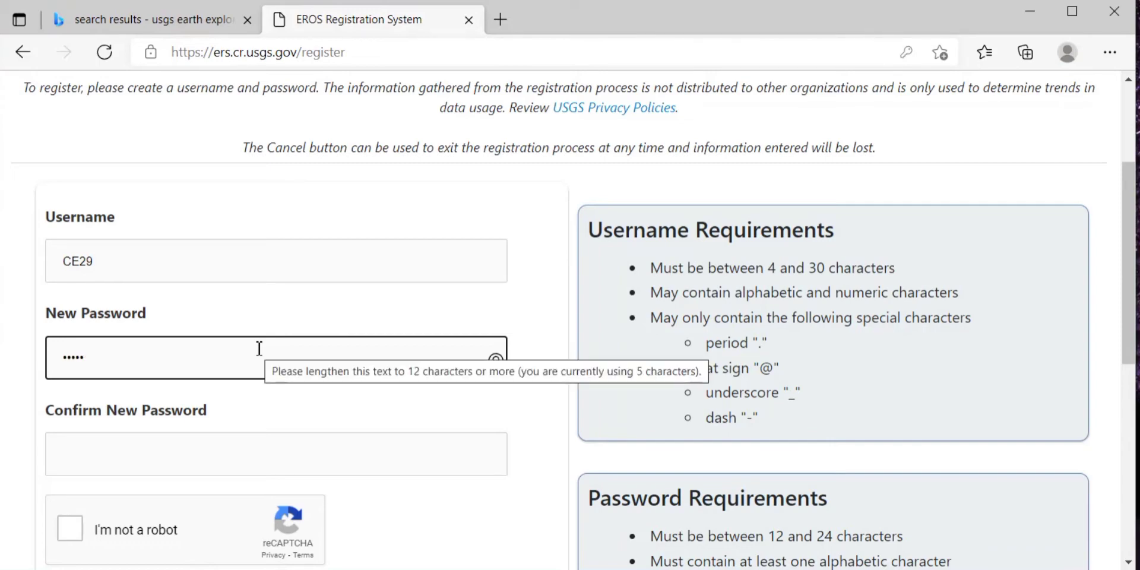
pyautogui.write('•')
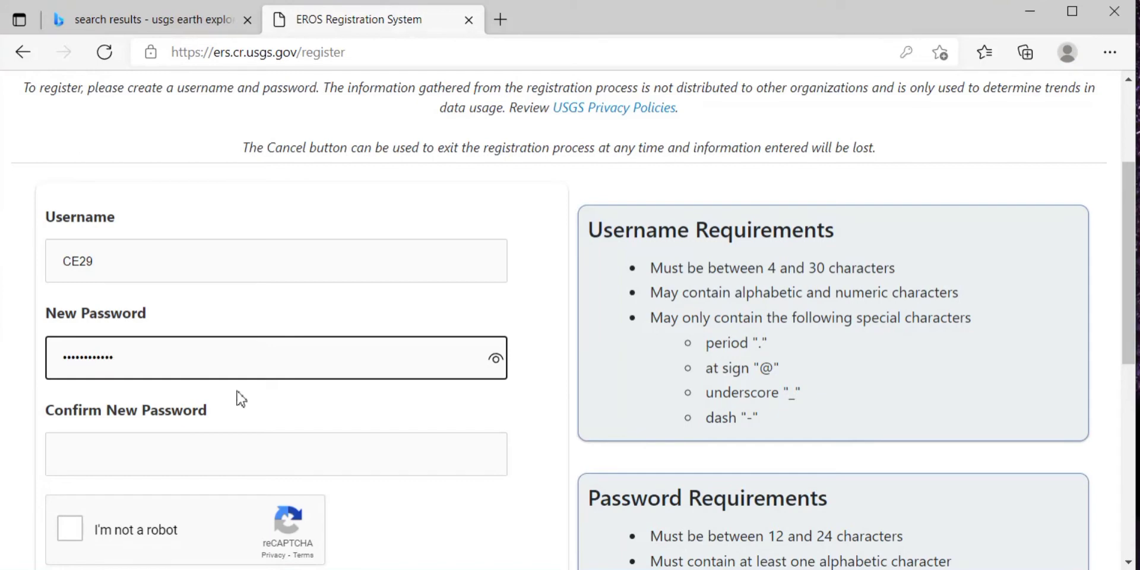
# Confirm the password, pass the 'I'm not a robot' check, and continue
pyautogui.click(228, 460)
pyautogui.write('•')
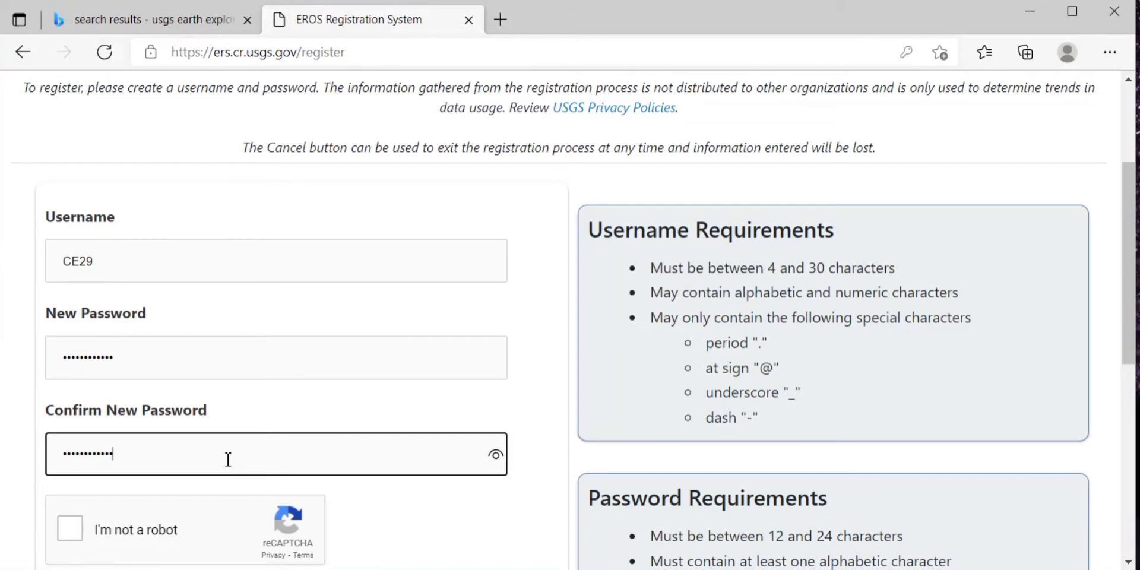
pyautogui.scroll(-3, 228, 460)
pyautogui.click(72, 333)
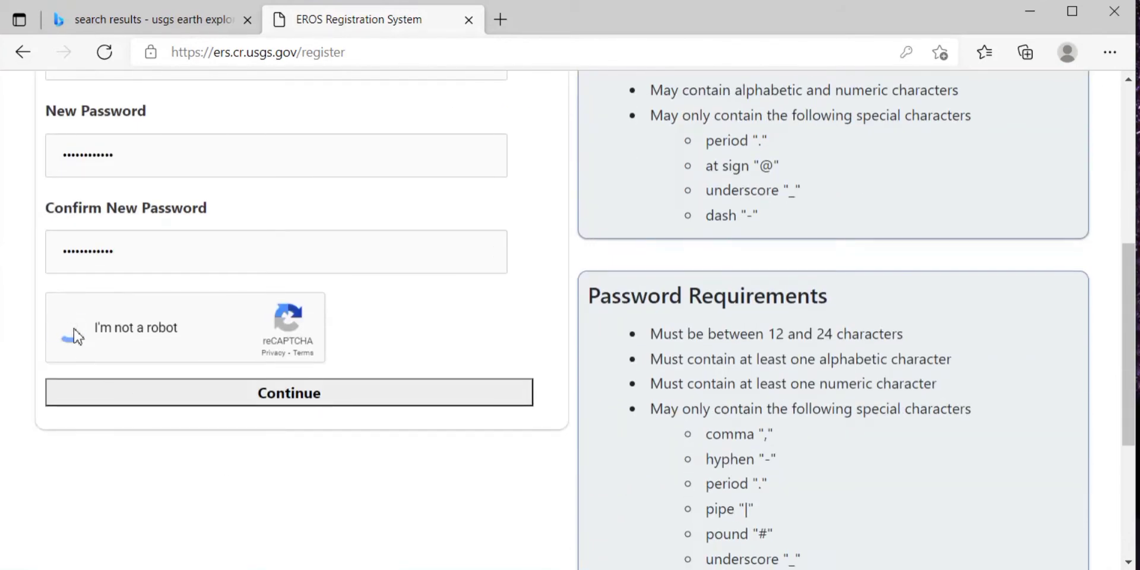
pyautogui.click(313, 401)
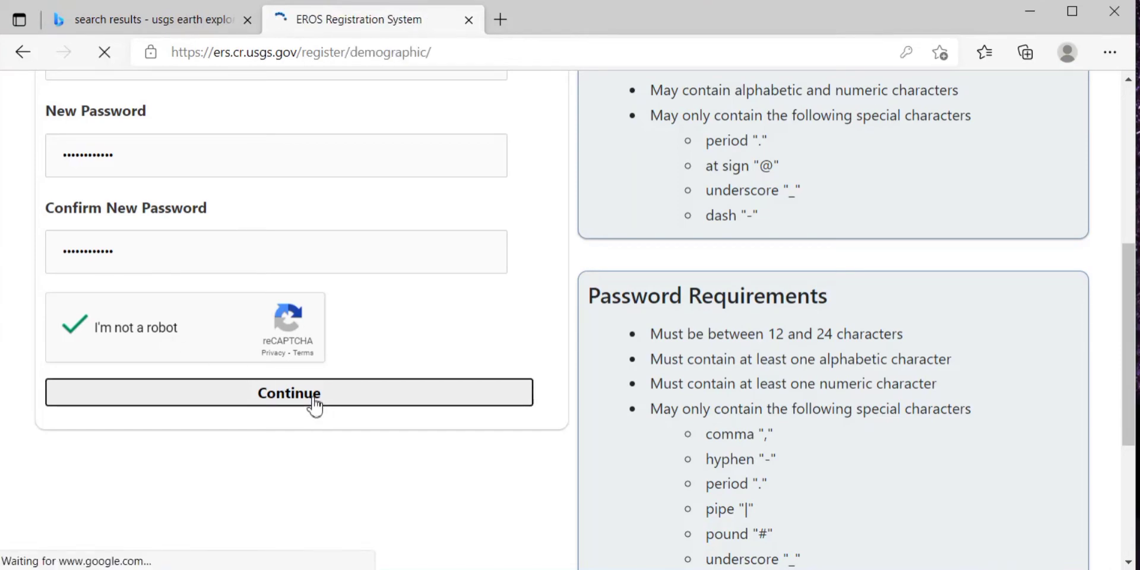
# Choose Other as the work sector and enter STUDENT as the other sector
pyautogui.scroll(-1, 315, 407)
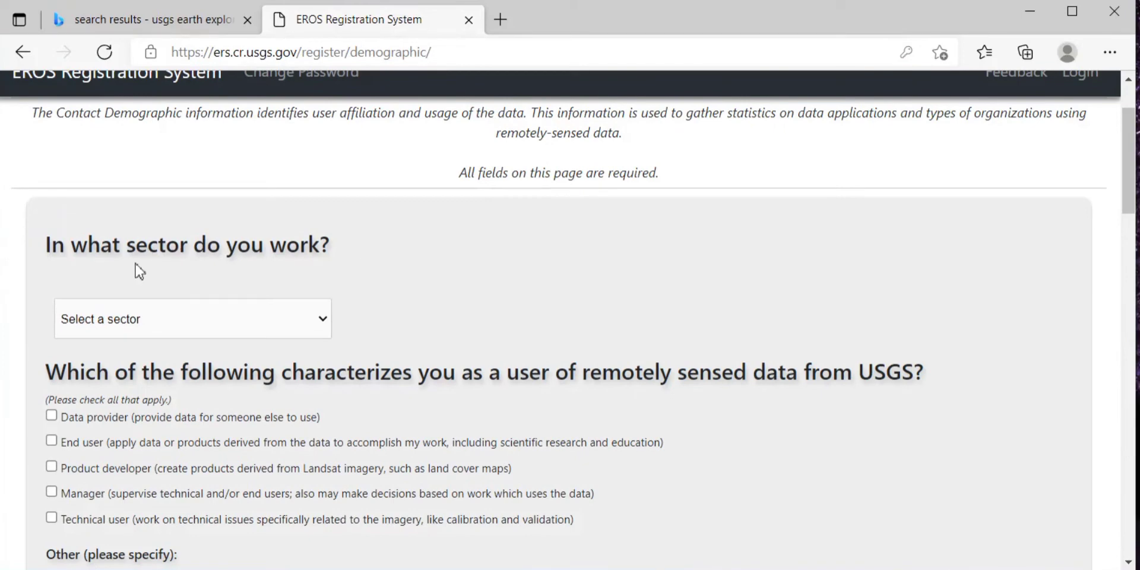
pyautogui.scroll(-2, 136, 271)
pyautogui.click(236, 189)
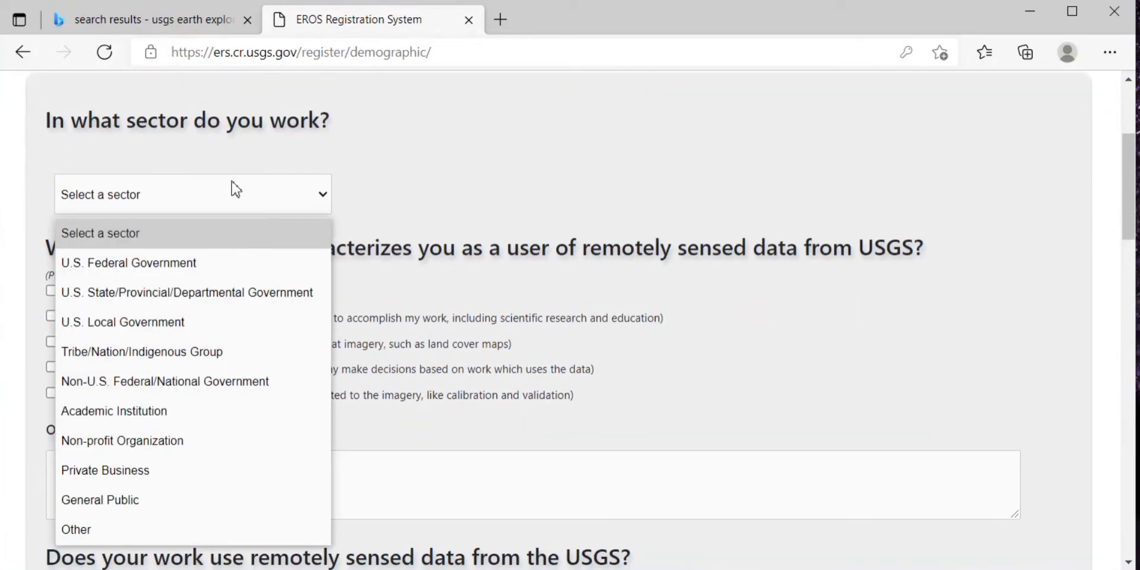
pyautogui.scroll(-1, 234, 185)
pyautogui.click(224, 123)
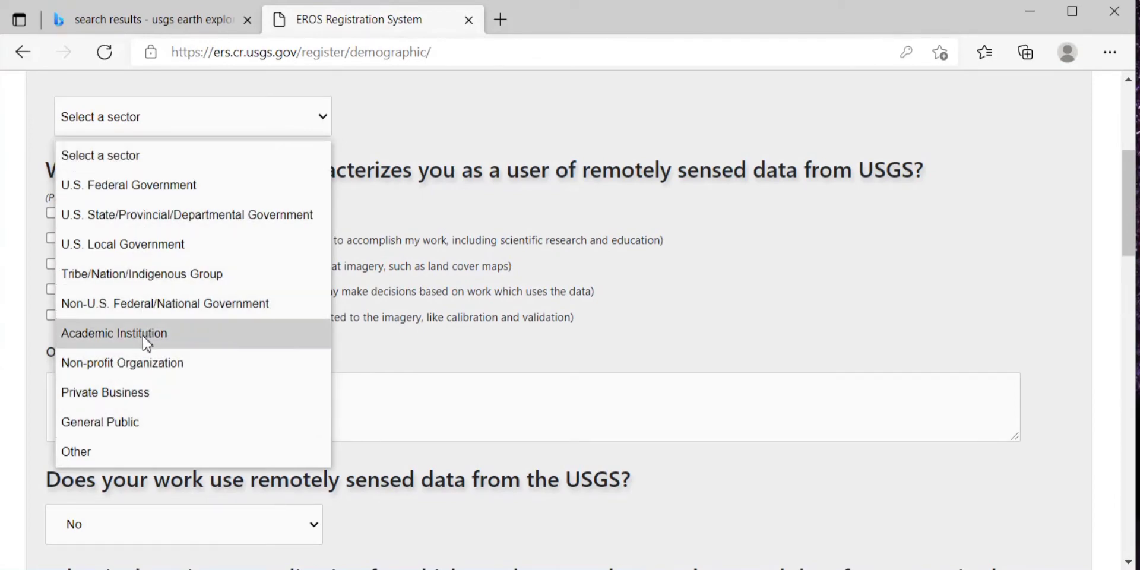
pyautogui.click(118, 452)
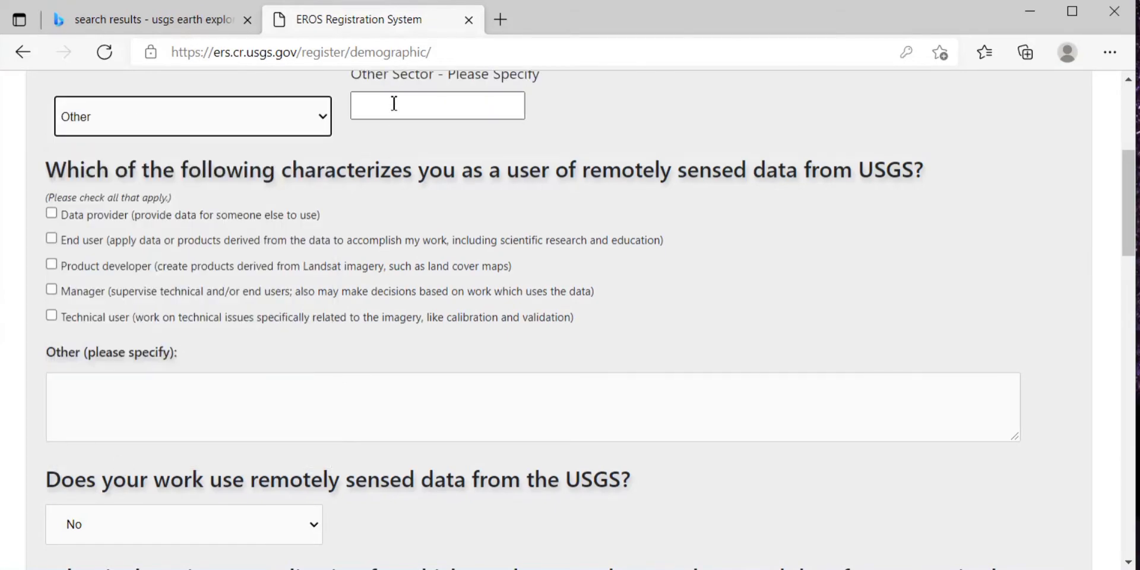
pyautogui.click(394, 103)
pyautogui.write('ST')
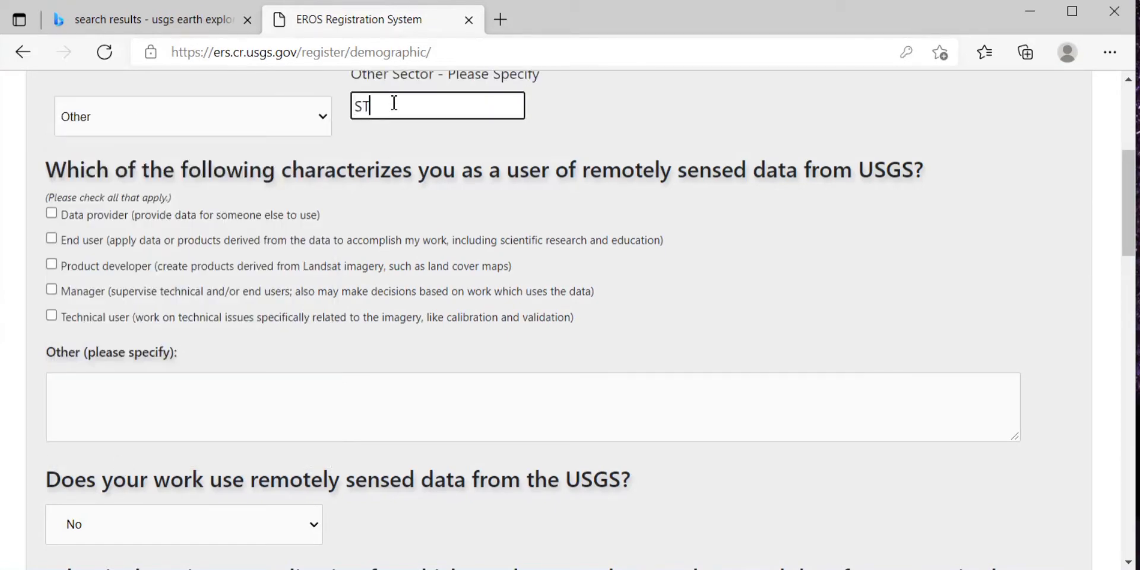
pyautogui.write('UDENT')
pyautogui.scroll(-1, 331, 202)
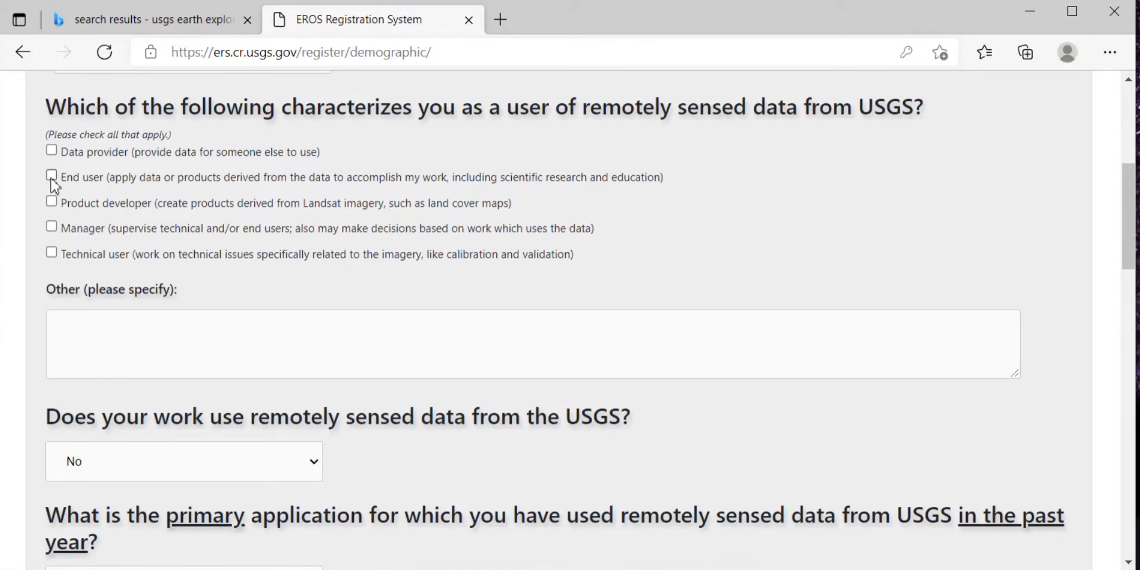
# Find the USGS remotely sensed data question and open its answer dropdown
pyautogui.scroll(-1, 119, 336)
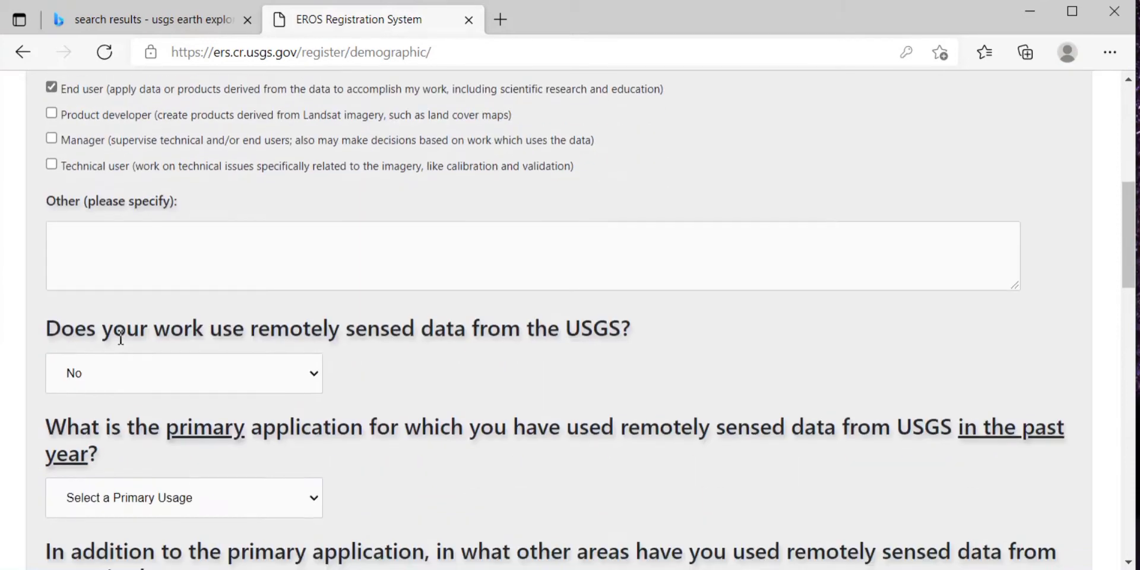
pyautogui.scroll(-2, 114, 243)
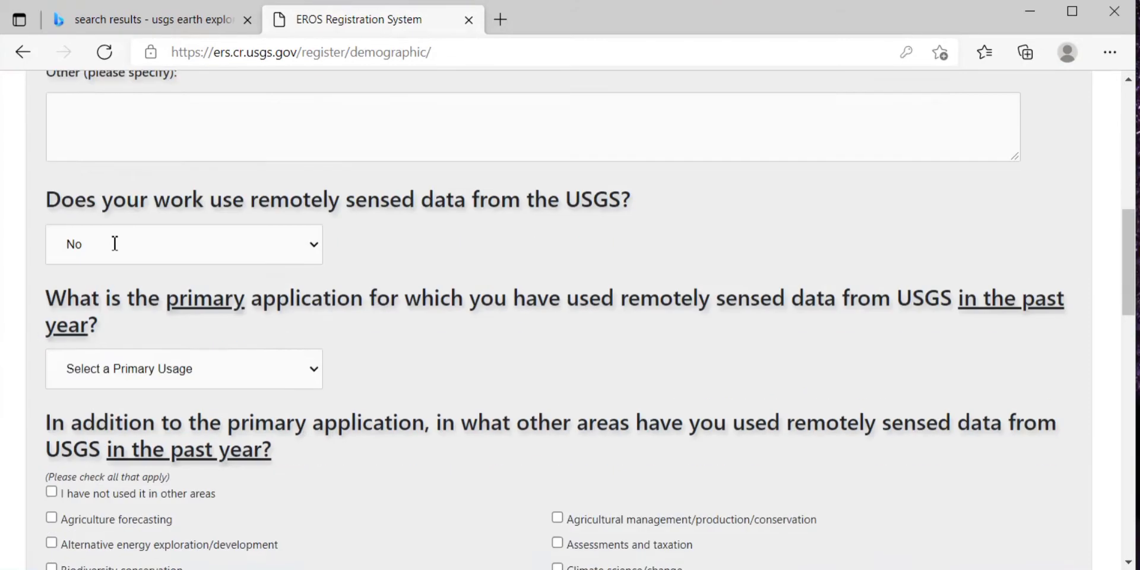
pyautogui.scroll(2, 112, 242)
pyautogui.doubleClick(101, 339)
pyautogui.scroll(1, 102, 336)
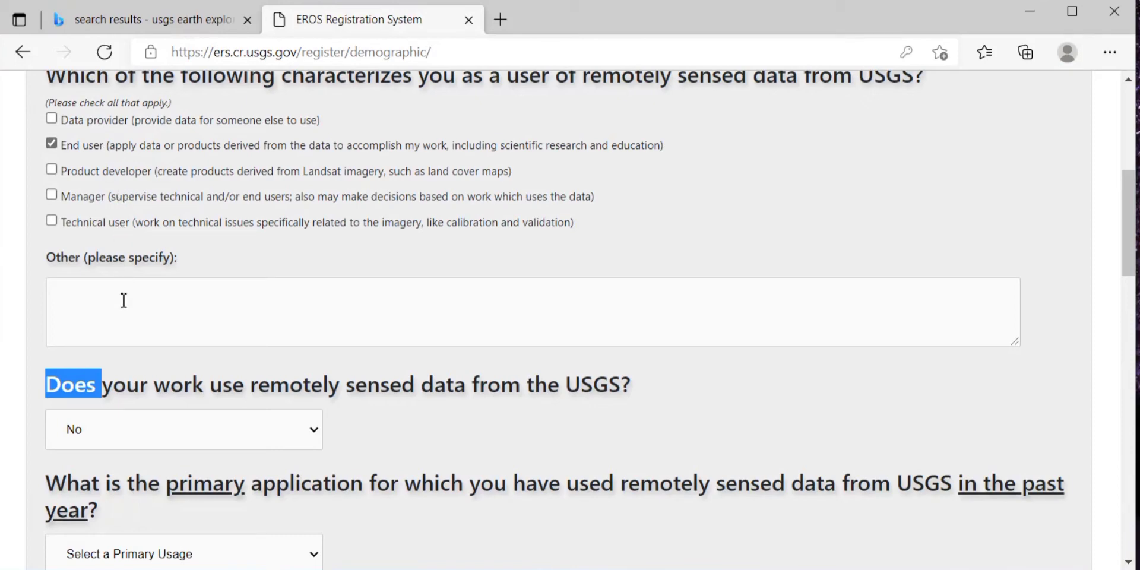
pyautogui.scroll(-3, 124, 300)
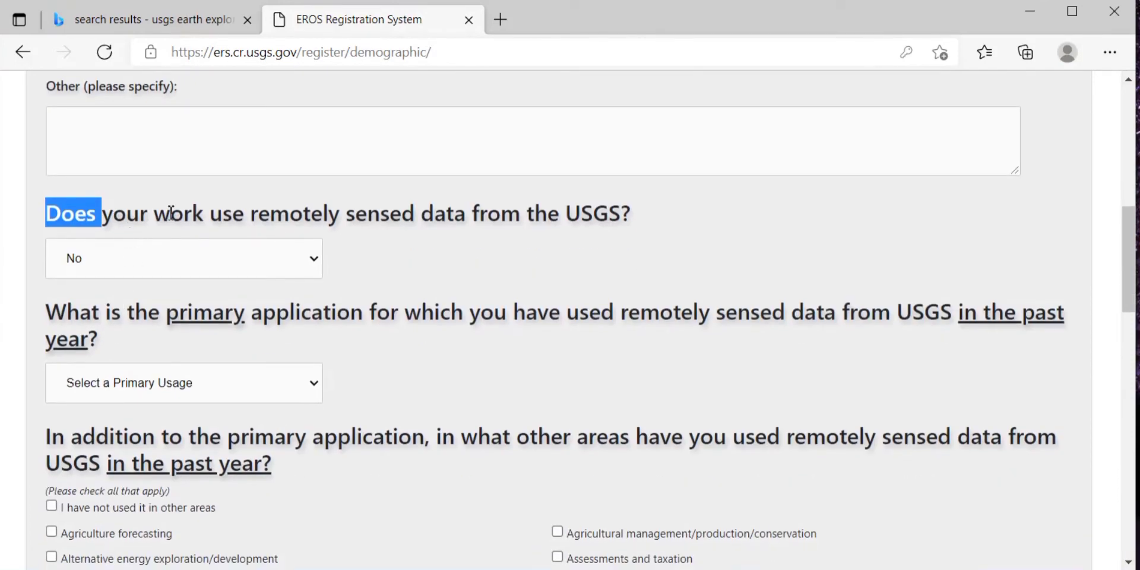
pyautogui.click(264, 228)
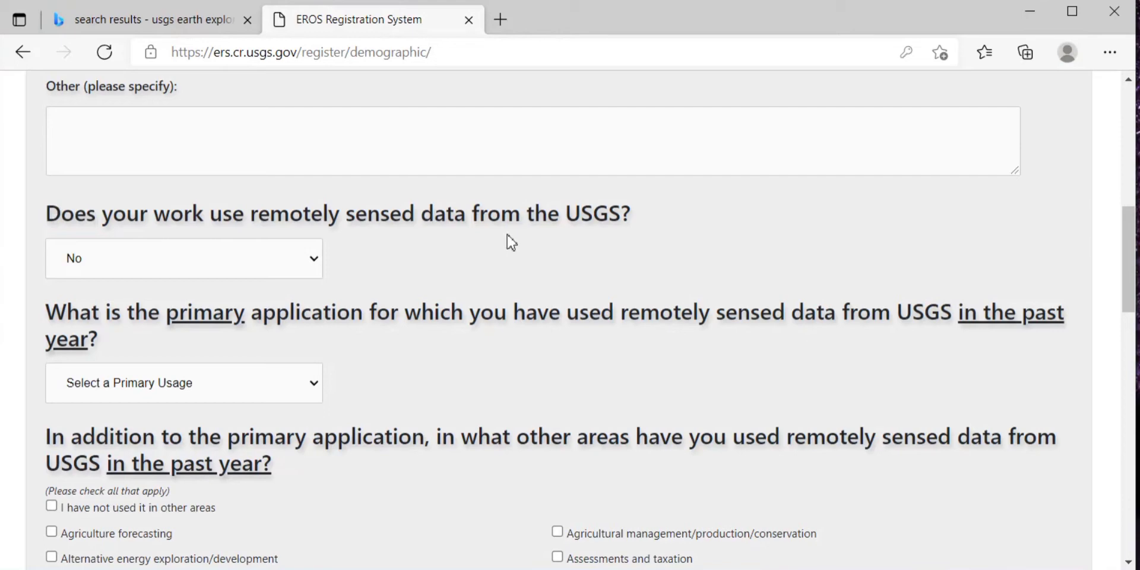
pyautogui.scroll(-2, 445, 227)
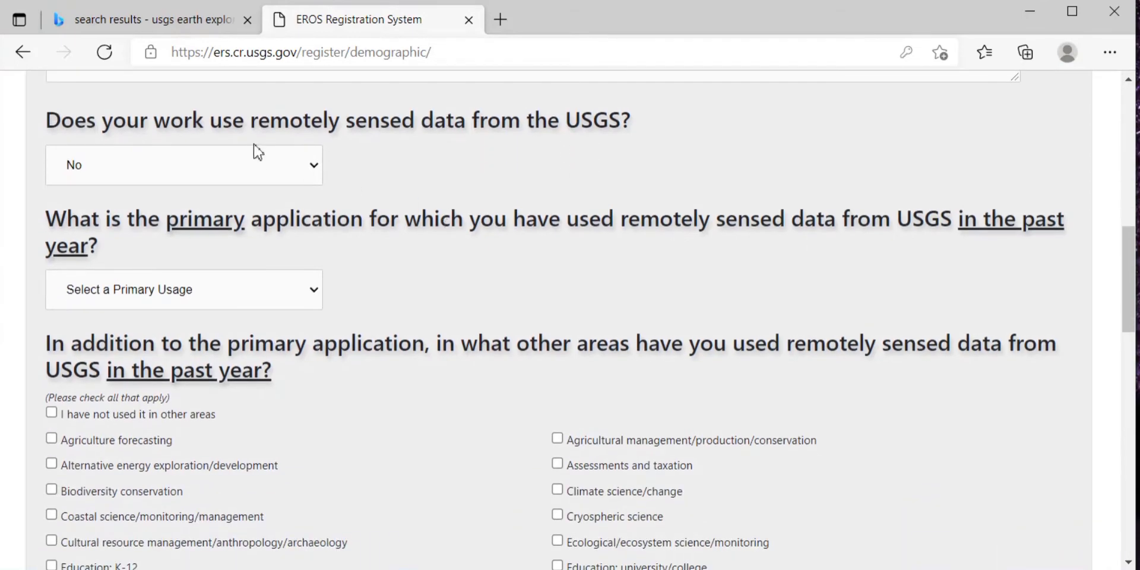
pyautogui.click(250, 168)
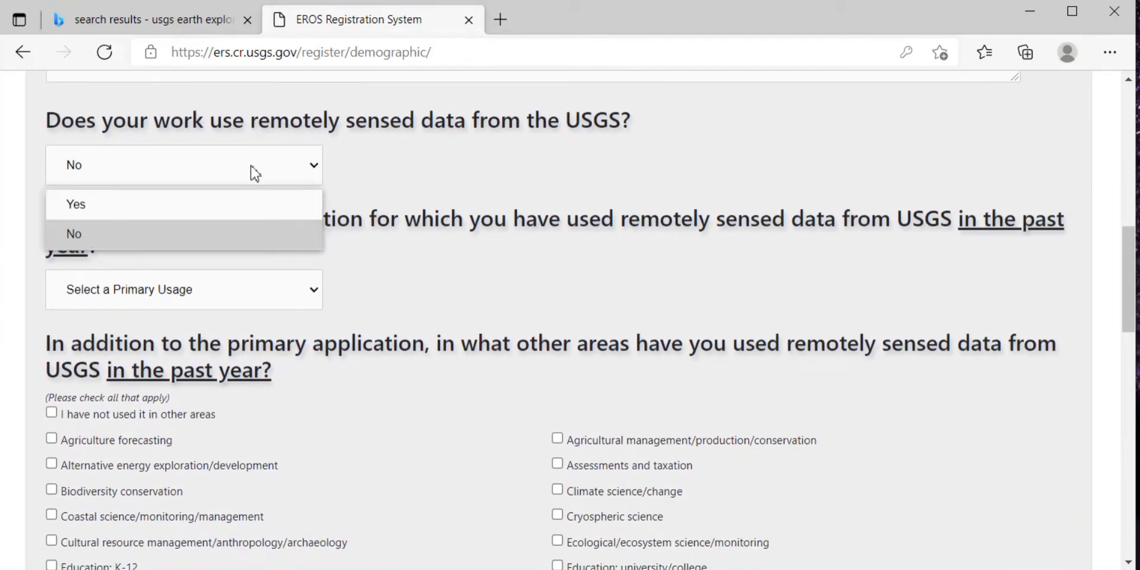
# Answer Yes to using remotely sensed data from the USGS
pyautogui.click(232, 204)
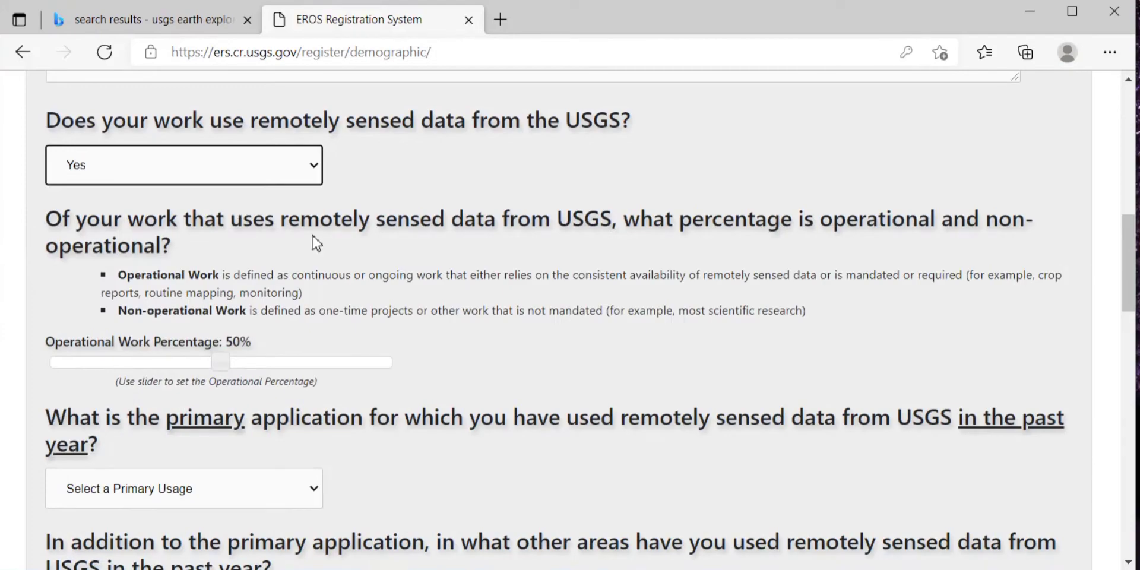
pyautogui.scroll(-2, 315, 240)
pyautogui.scroll(4, 316, 242)
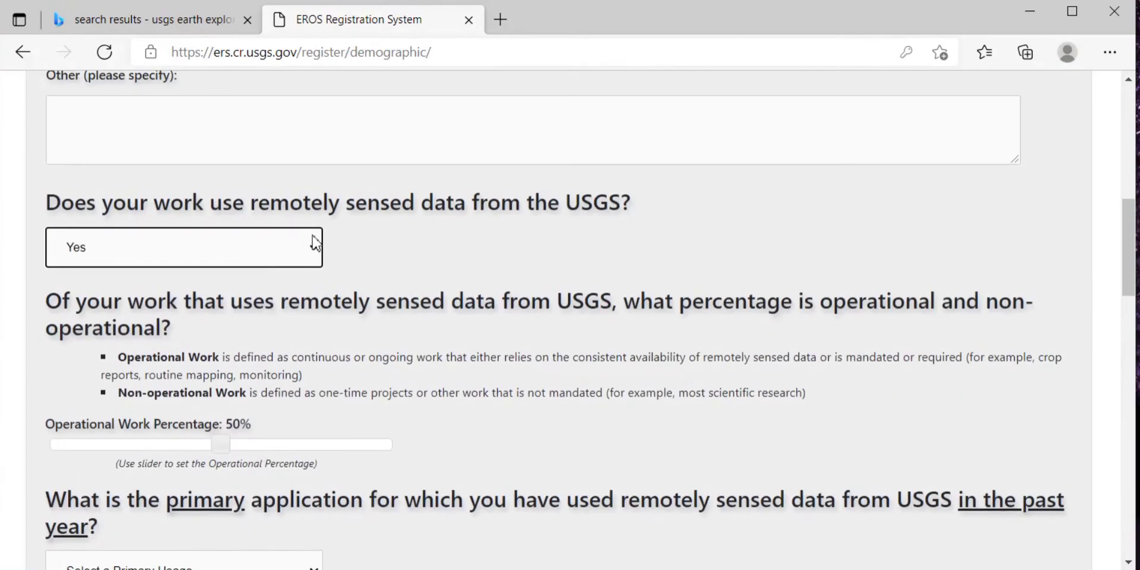
pyautogui.scroll(-2, 355, 208)
pyautogui.scroll(1, 355, 207)
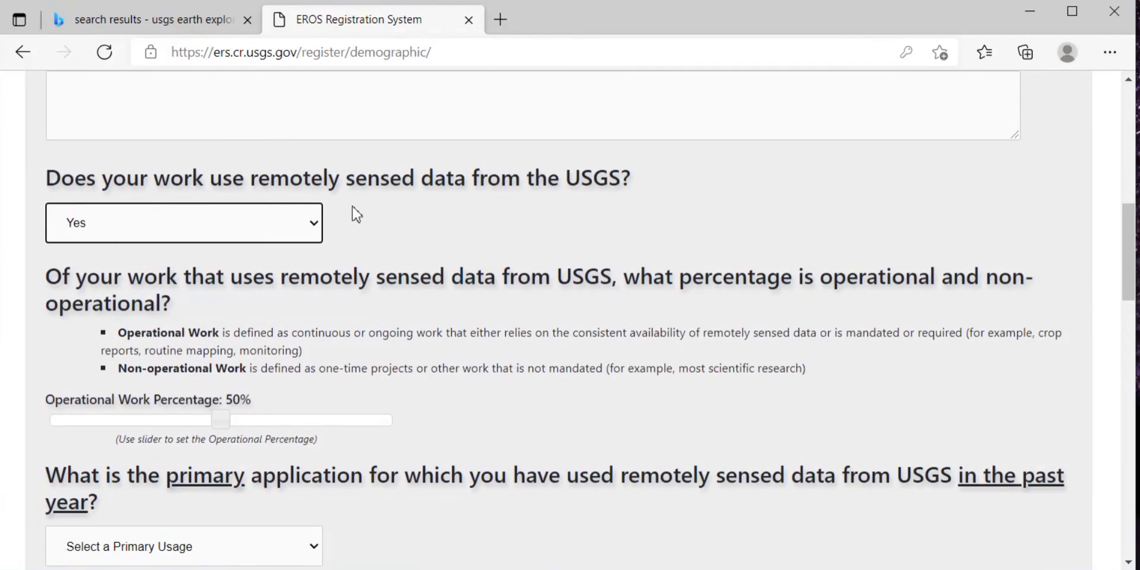
pyautogui.scroll(-2, 355, 208)
pyautogui.scroll(-1, 355, 208)
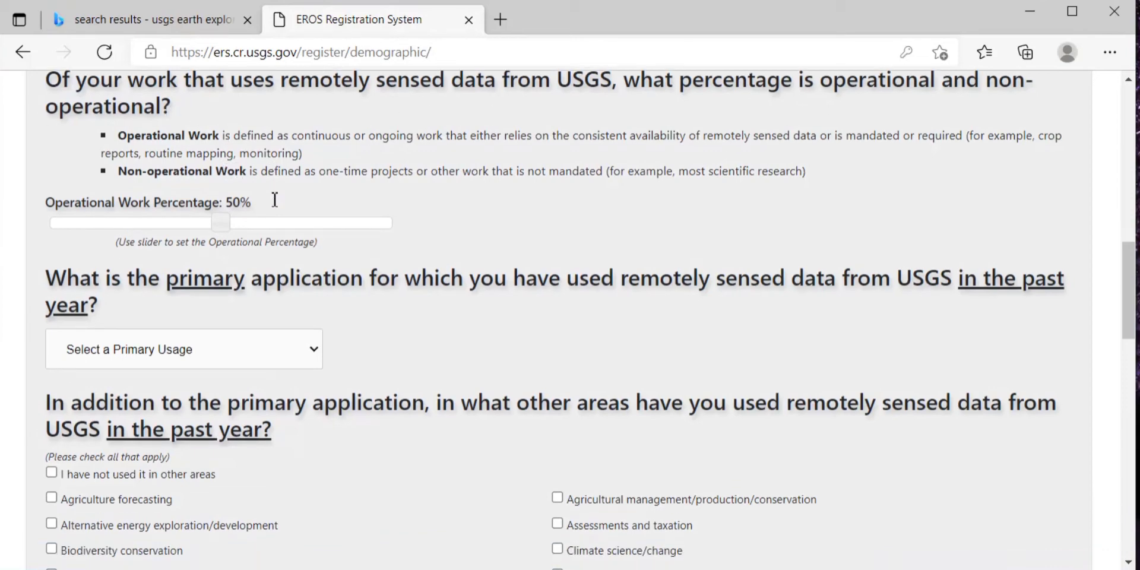
pyautogui.scroll(1, 275, 198)
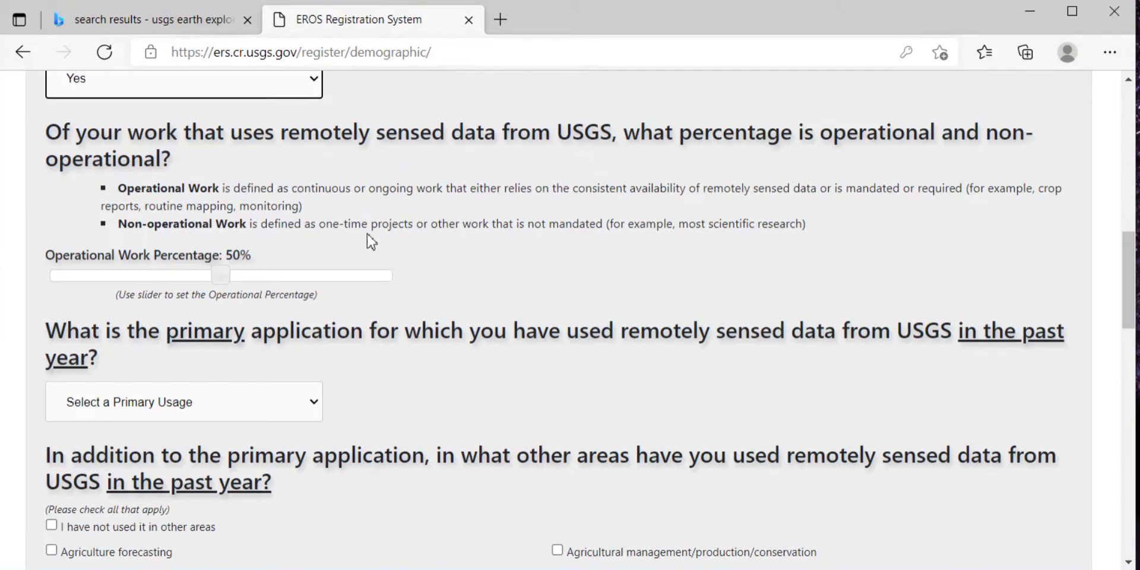
# Move the Operational Work Percentage slider from 50% to 42%
pyautogui.scroll(-1, 372, 240)
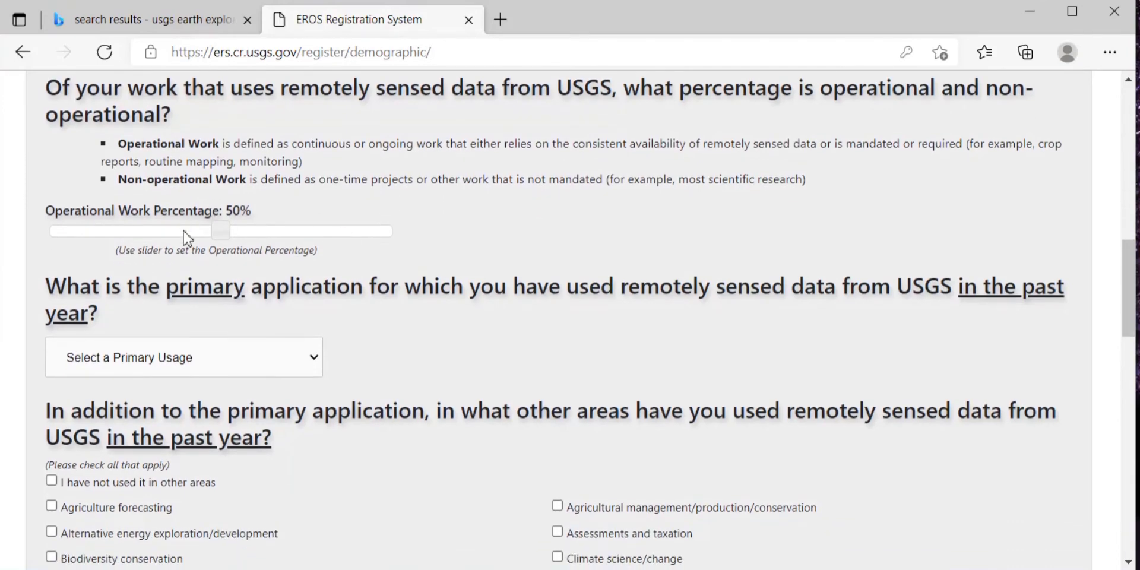
pyautogui.moveTo(184, 232); pyautogui.dragTo(195, 234)
pyautogui.scroll(-2, 198, 238)
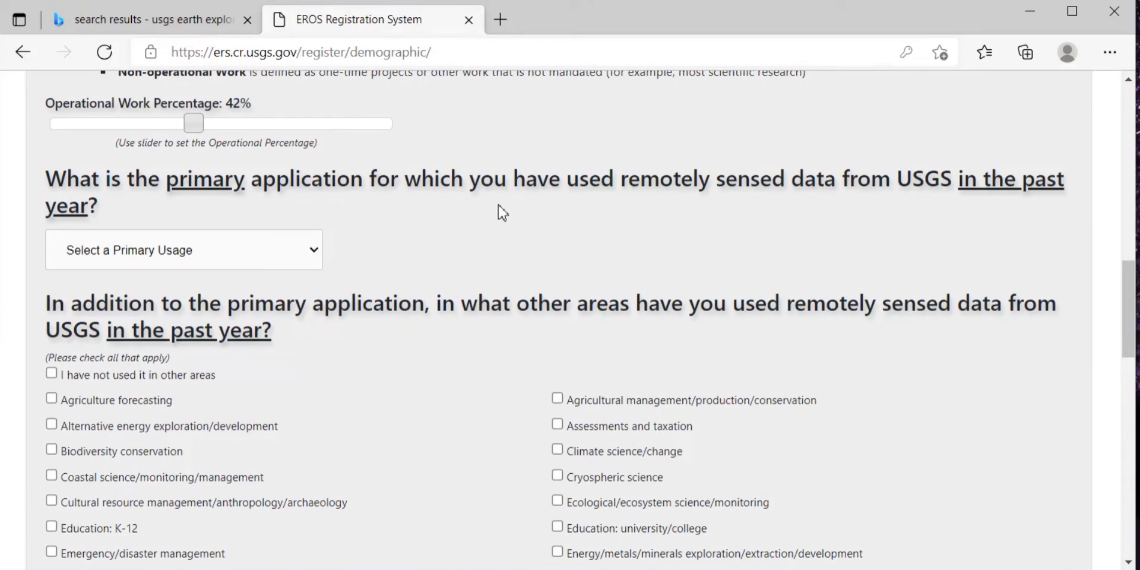
pyautogui.scroll(-1, 502, 212)
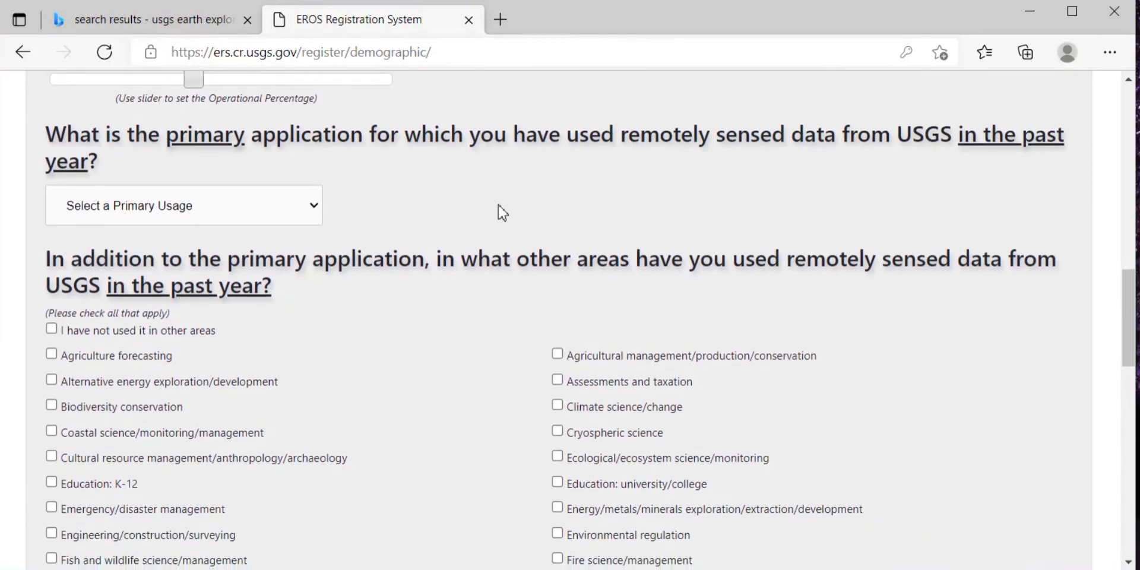
# Pick Water resources from the Primary Usage list
pyautogui.click(217, 210)
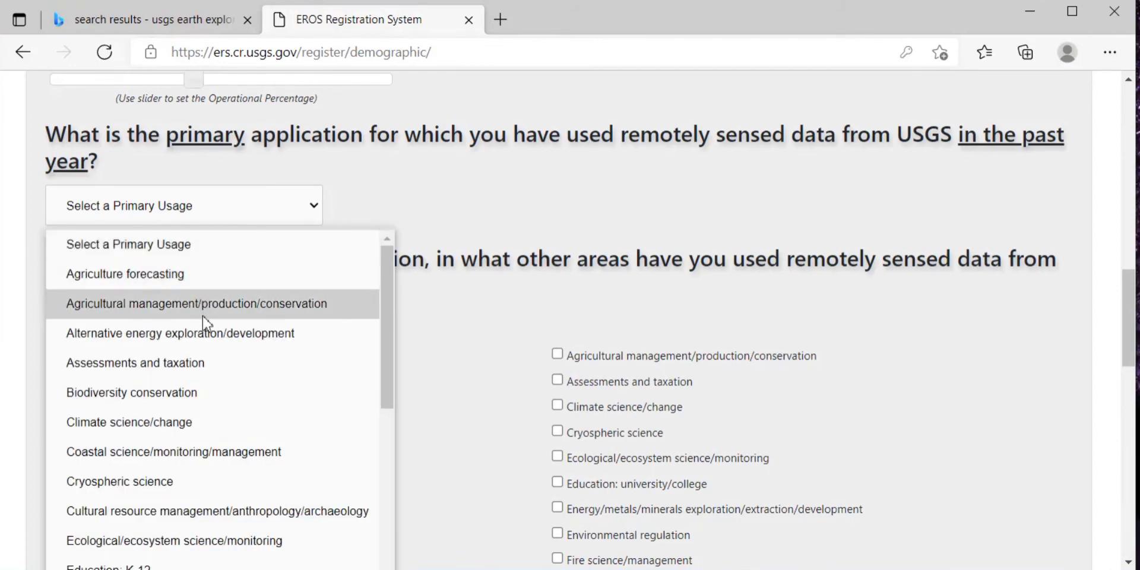
pyautogui.scroll(-2, 226, 321)
pyautogui.scroll(-10, 206, 323)
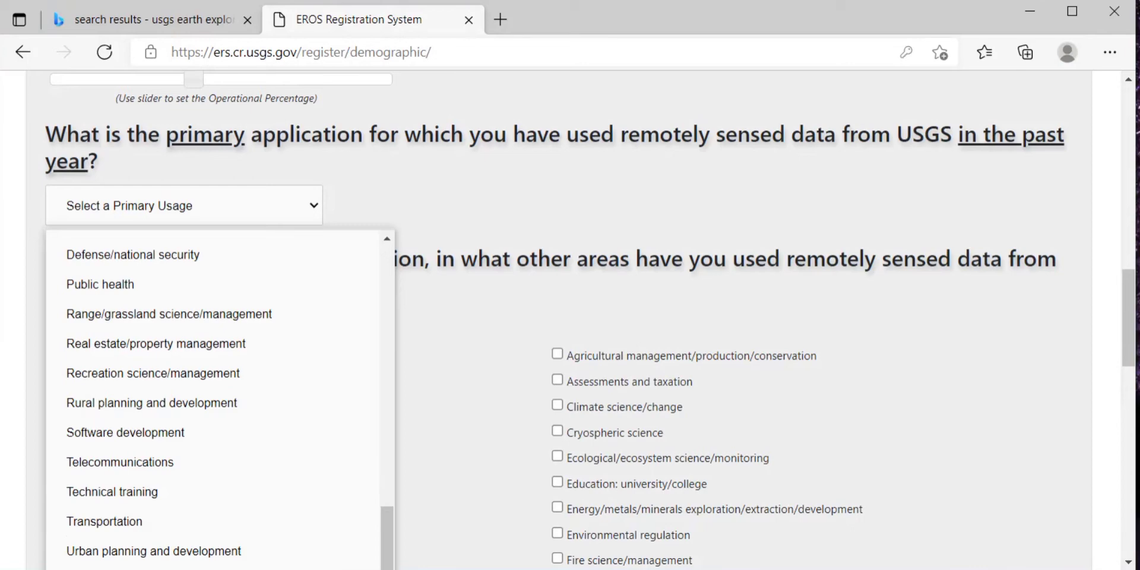
pyautogui.click(107, 568)
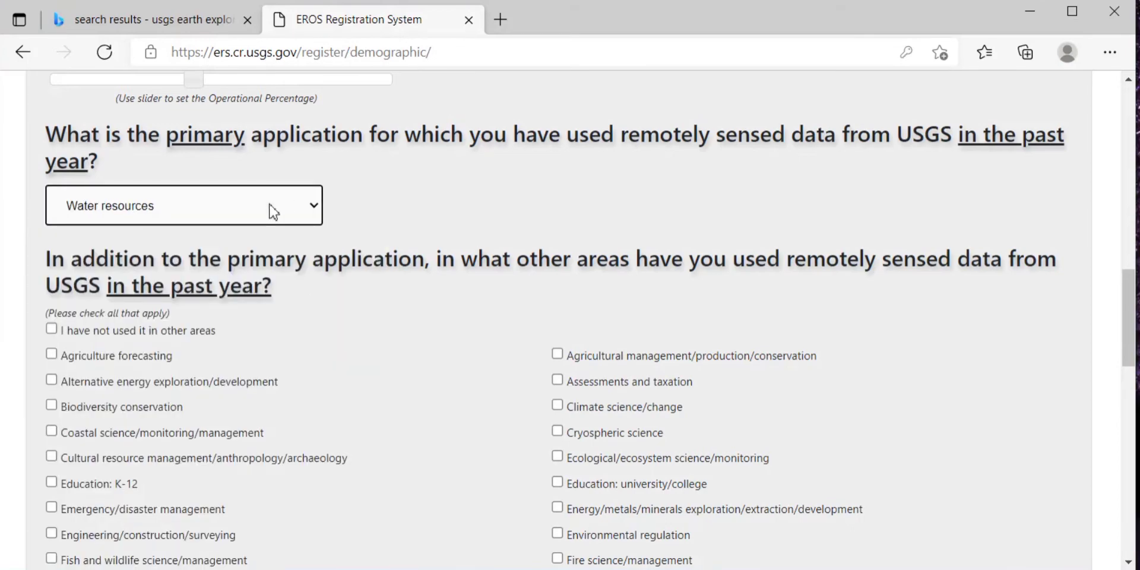
pyautogui.scroll(-1, 237, 313)
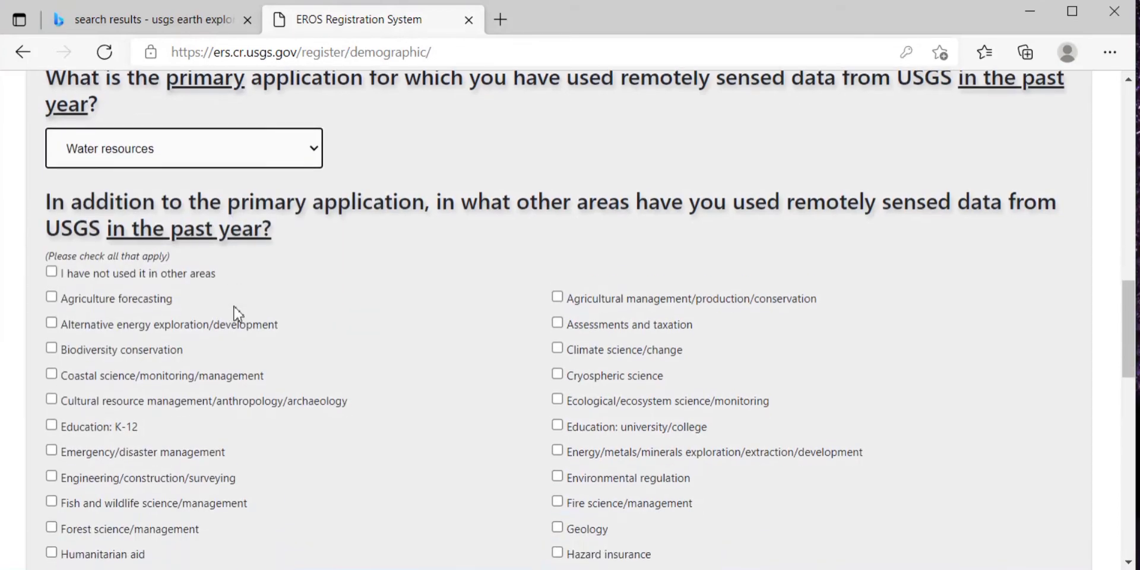
pyautogui.scroll(-1, 236, 313)
pyautogui.scroll(-1, 295, 178)
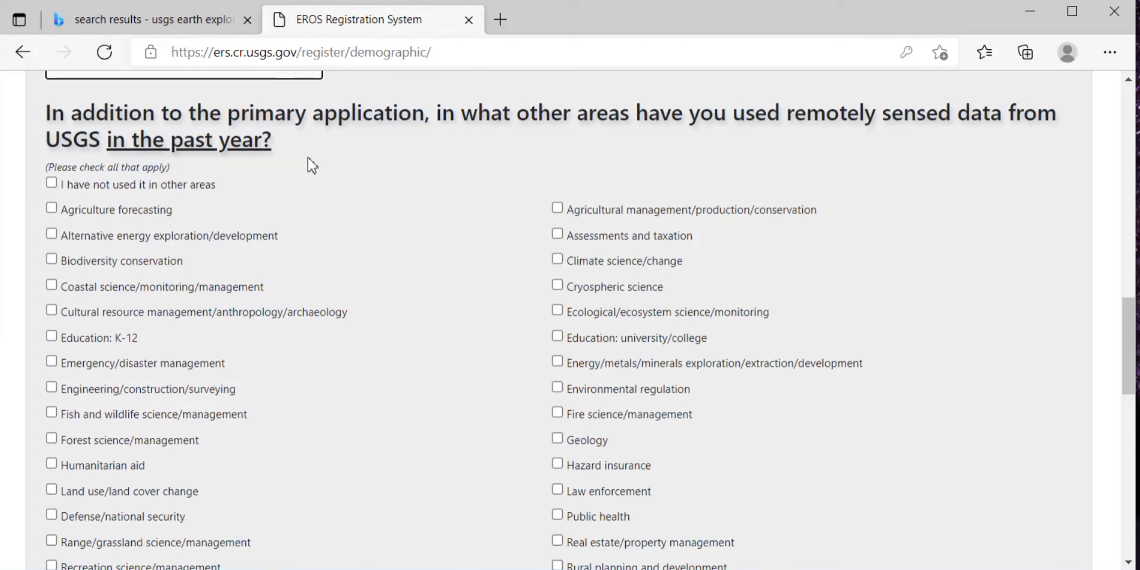
# Tick 'I have not used it in other areas' and scroll to the remaining questions
pyautogui.scroll(-5, 309, 164)
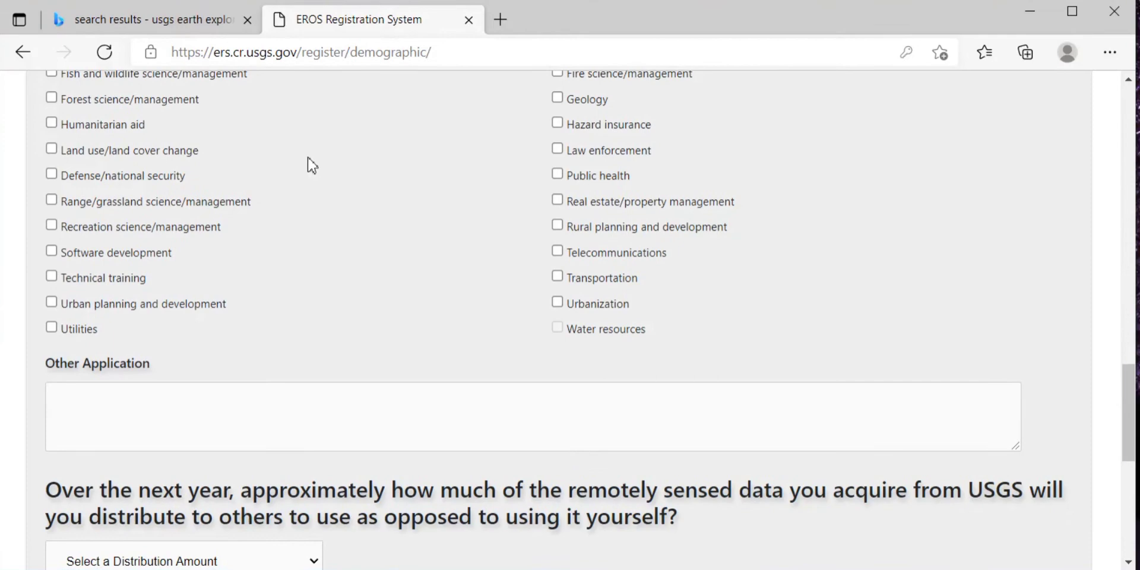
pyautogui.scroll(4, 309, 164)
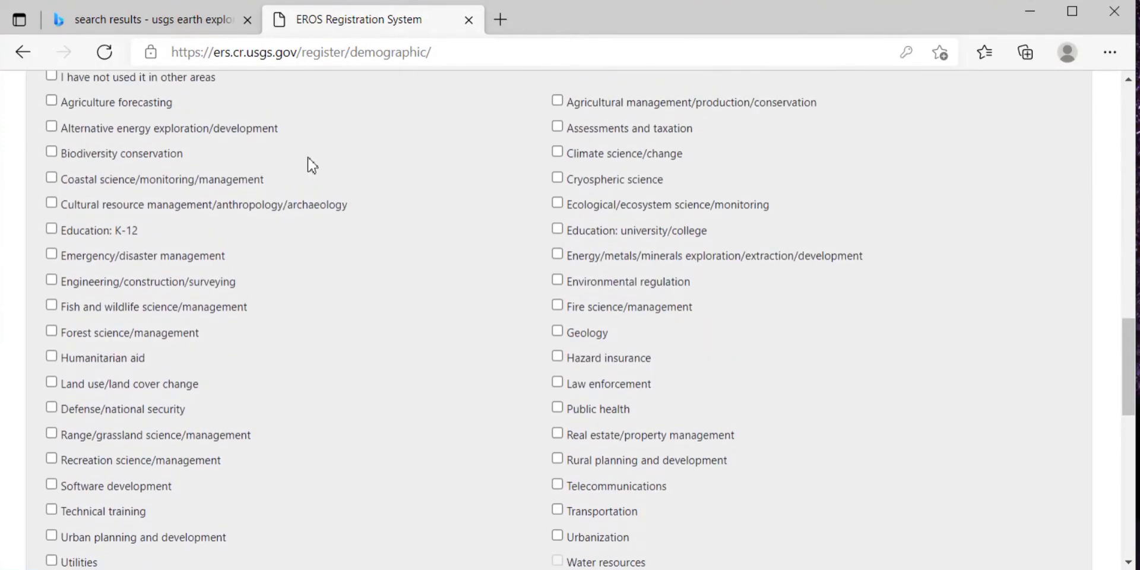
pyautogui.scroll(2, 308, 165)
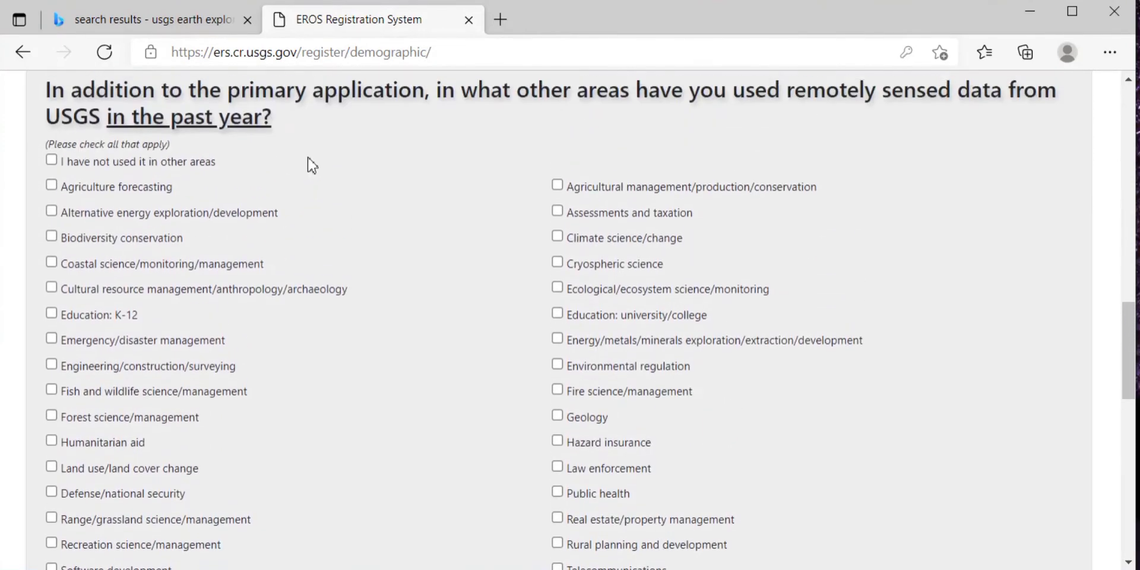
pyautogui.click(165, 166)
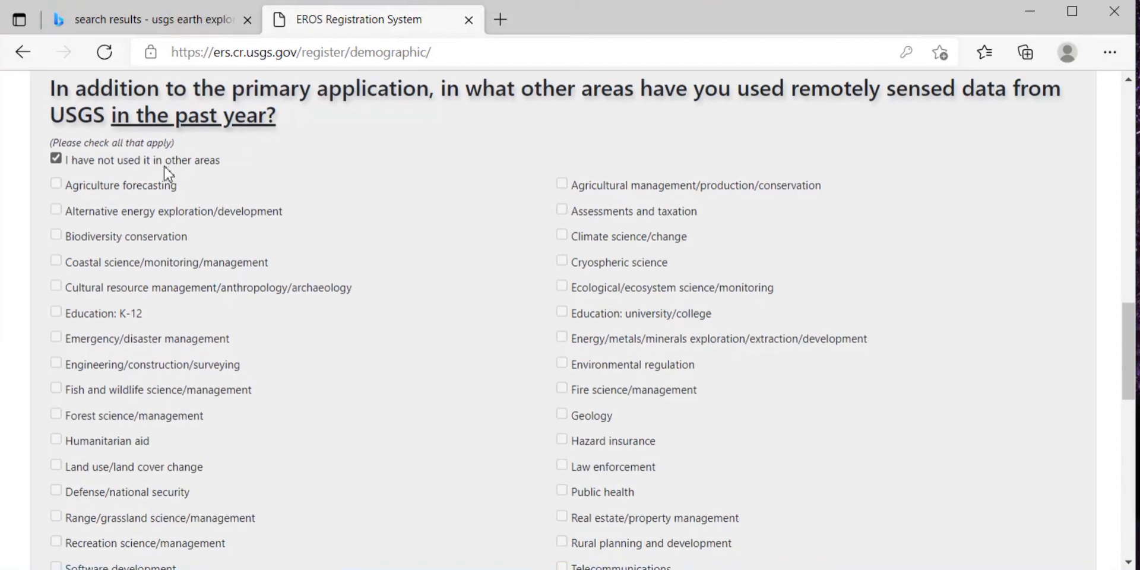
pyautogui.scroll(-3, 341, 196)
pyautogui.scroll(-1, 342, 196)
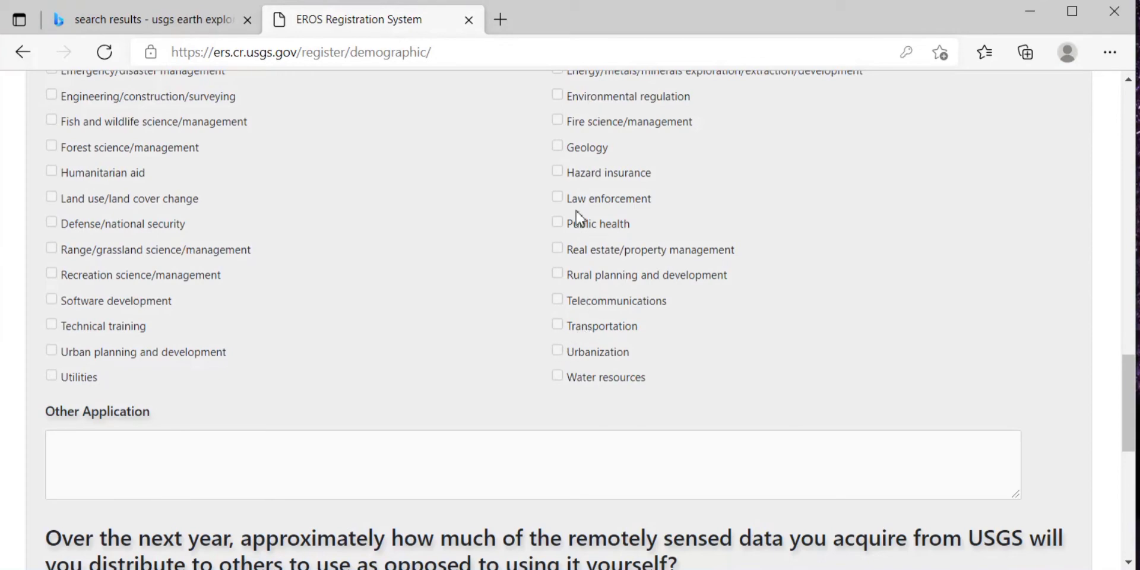
pyautogui.scroll(-3, 439, 232)
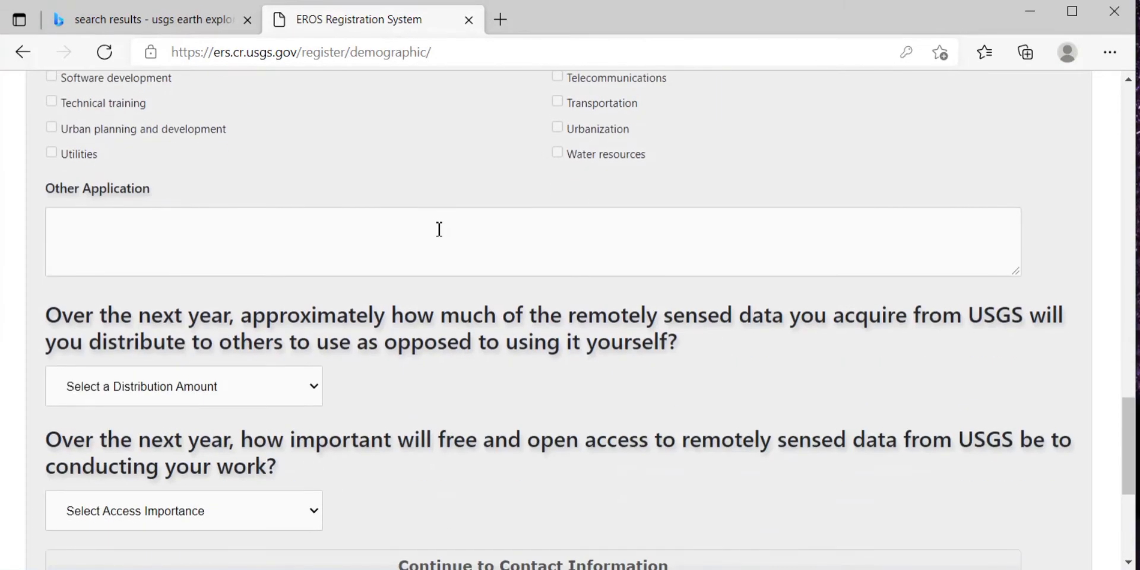
pyautogui.scroll(-1, 229, 289)
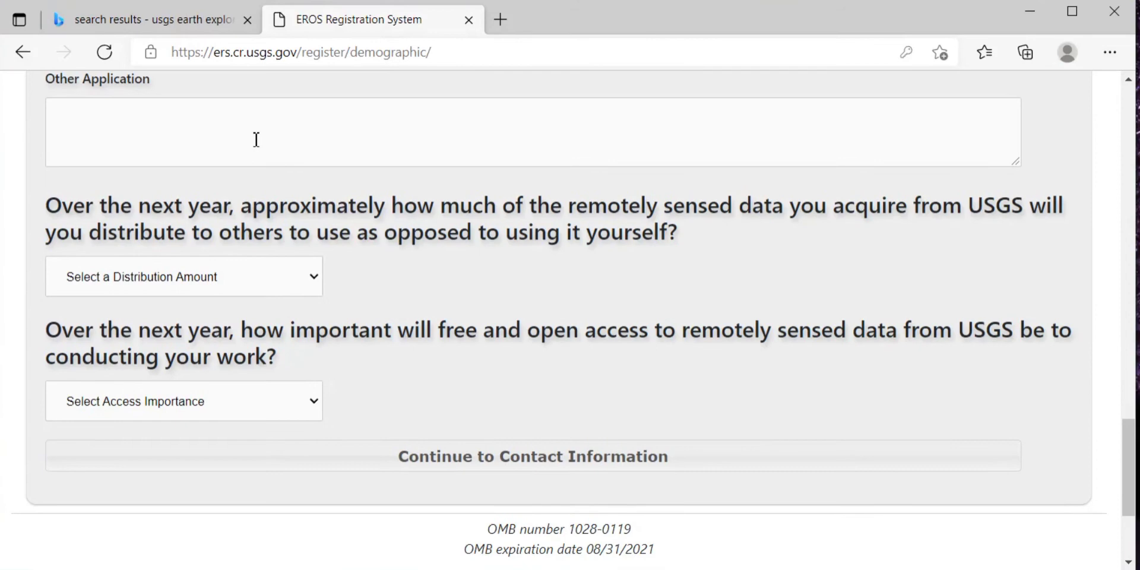
pyautogui.scroll(-1, 278, 212)
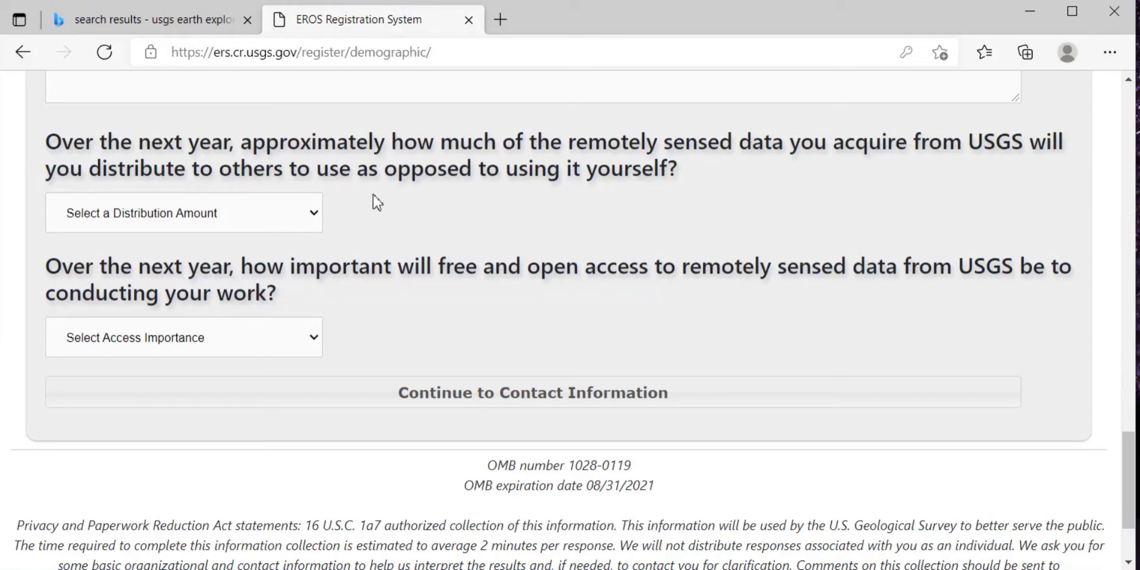
# Set Distribution Amount to 'None of the data'
pyautogui.scroll(-1, 378, 203)
pyautogui.click(254, 171)
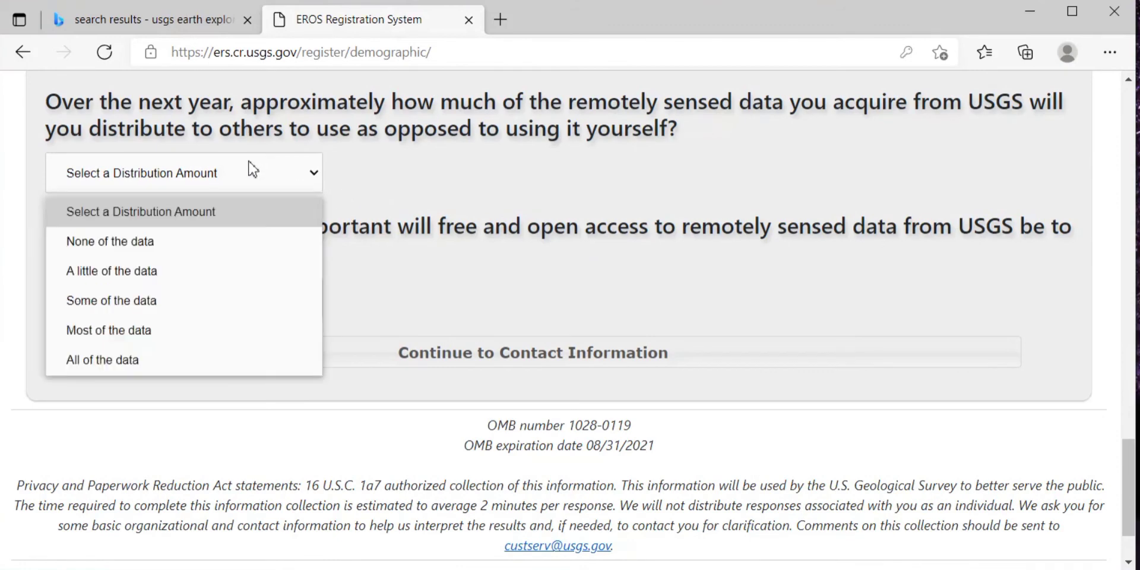
pyautogui.click(151, 239)
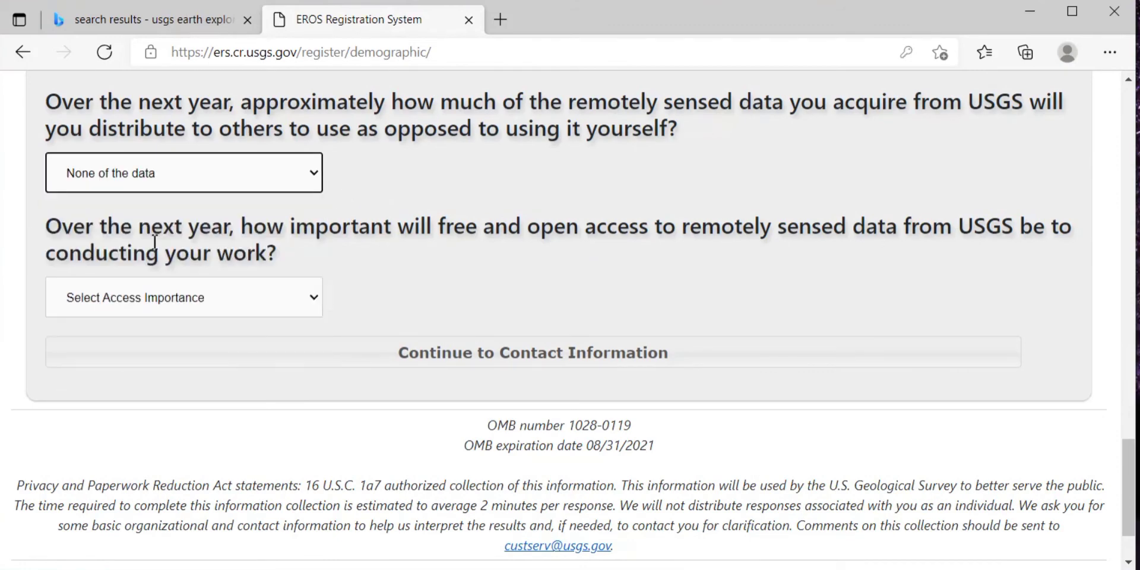
pyautogui.scroll(-1, 263, 227)
pyautogui.scroll(2, 263, 226)
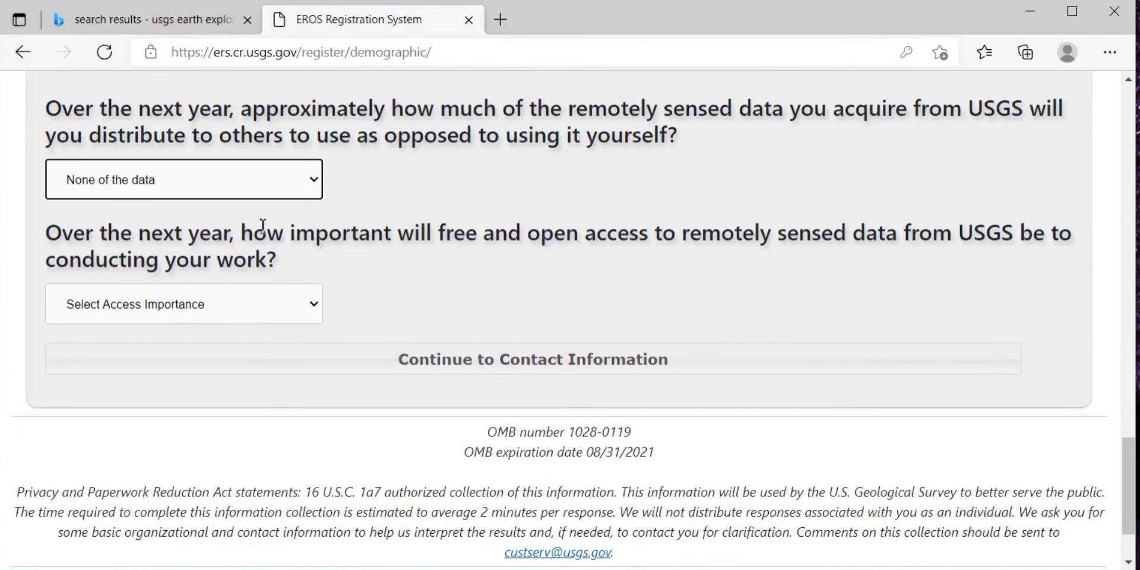
pyautogui.scroll(-2, 182, 243)
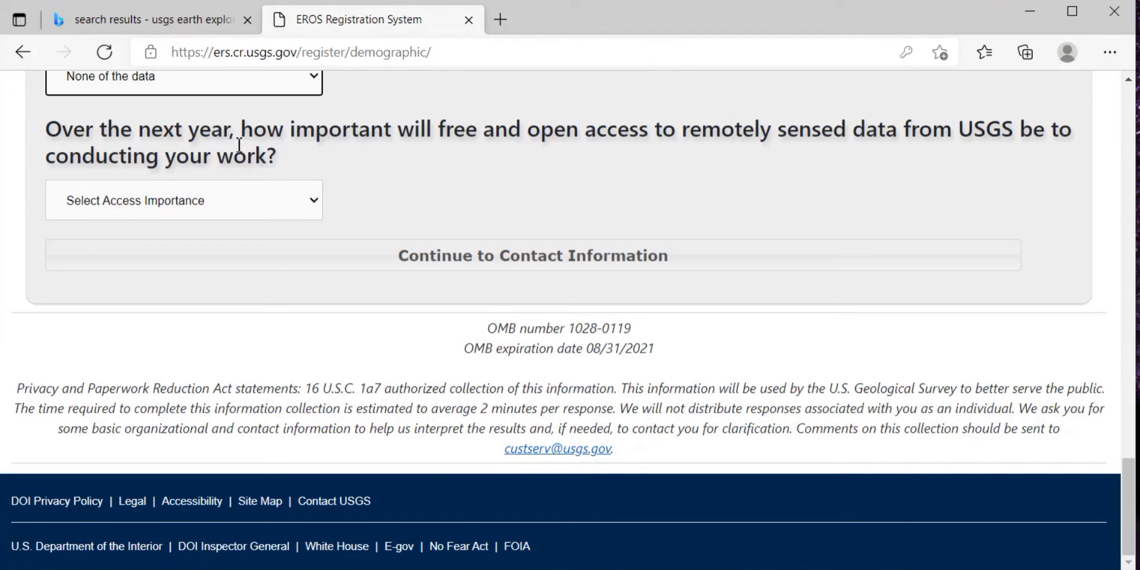
# Rate access importance 'Very Unimportant' and continue to contact information
pyautogui.click(220, 200)
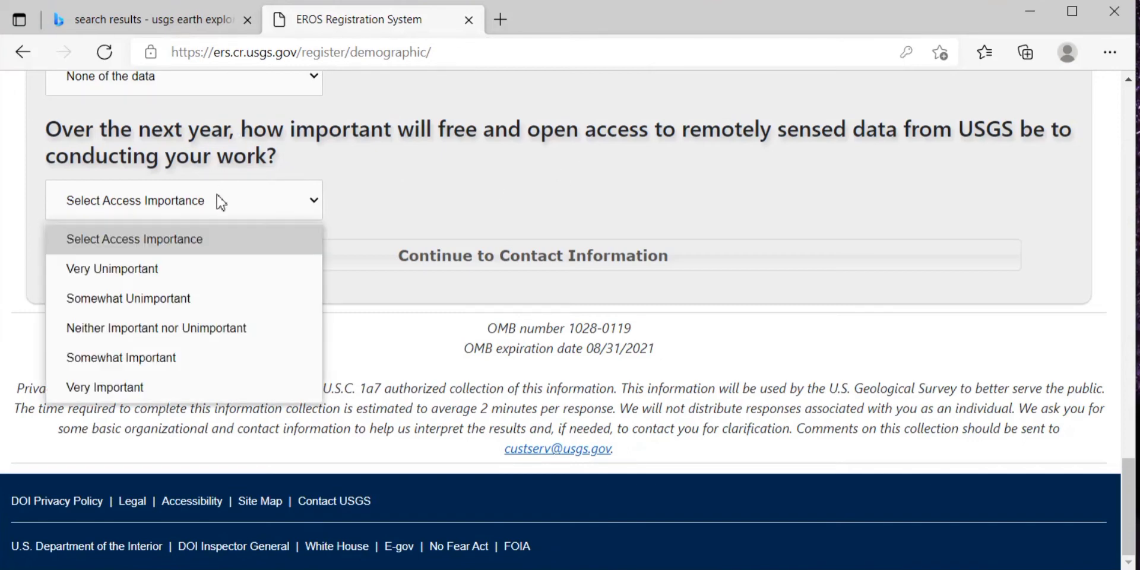
pyautogui.click(174, 276)
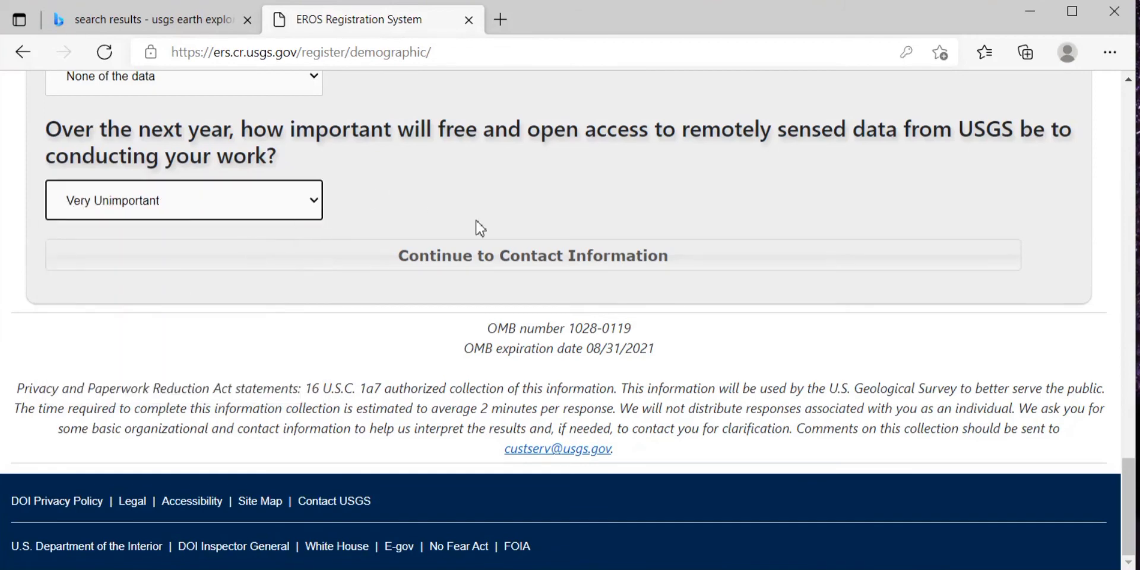
pyautogui.click(523, 262)
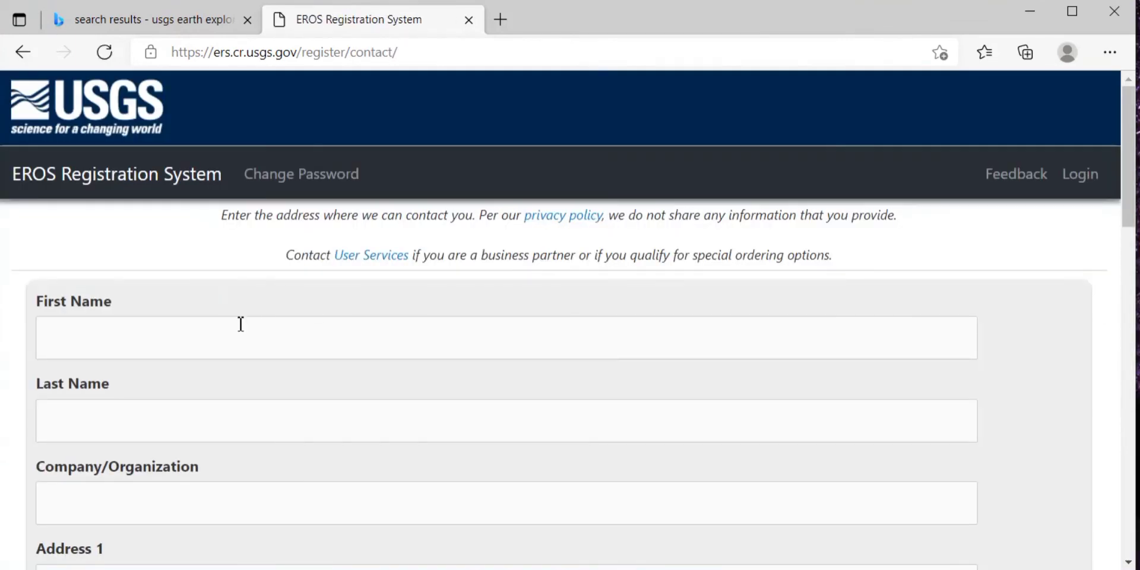
# Enter the first name, organization, address details and required telephone number in the contact form
pyautogui.click(241, 325)
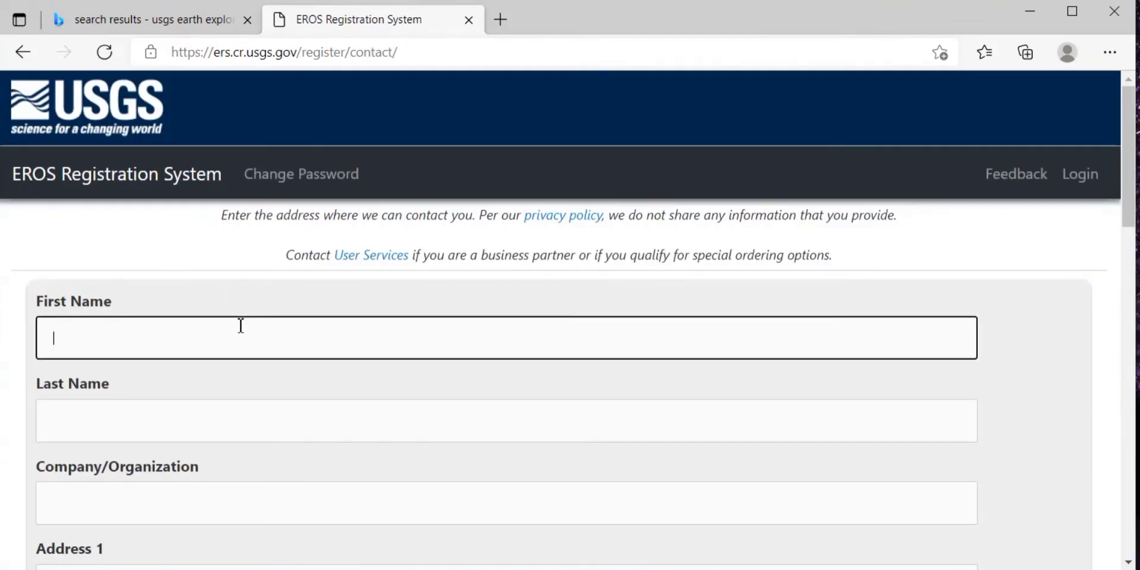
pyautogui.scroll(-3, 240, 325)
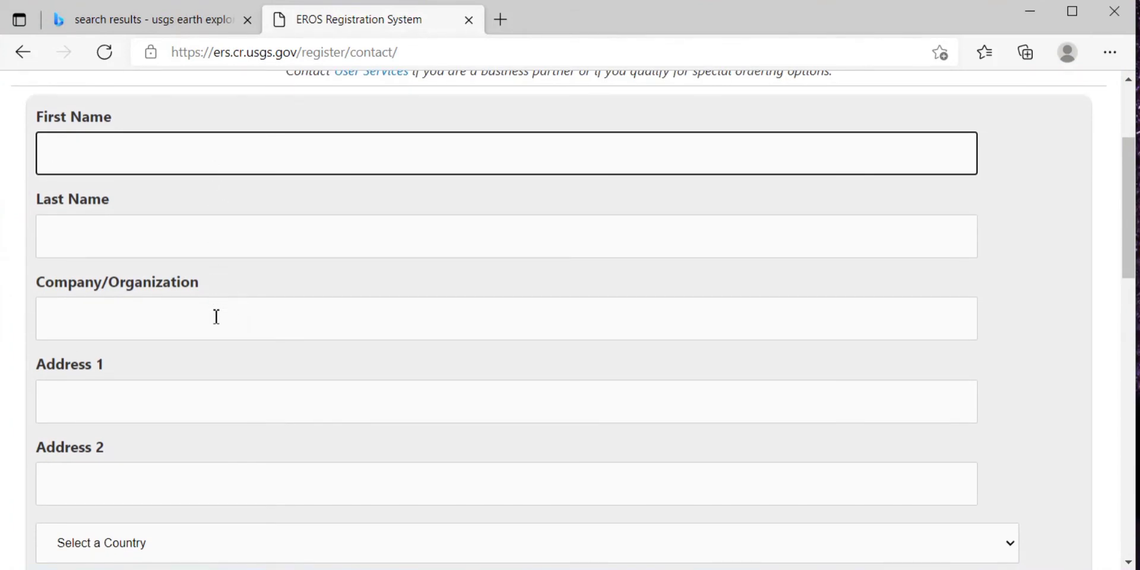
pyautogui.click(217, 317)
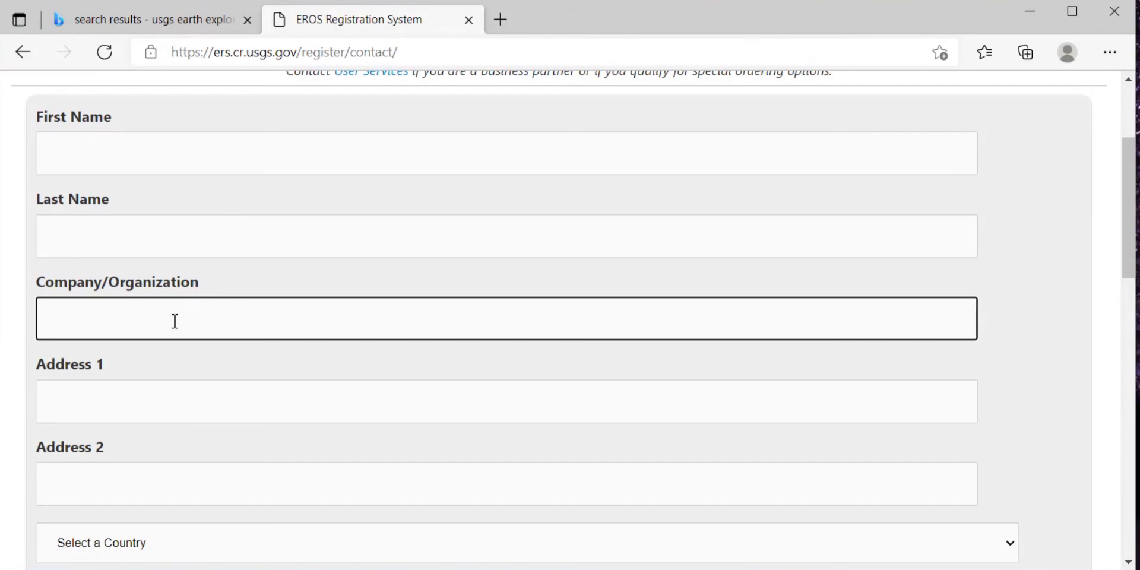
pyautogui.scroll(-1, 175, 321)
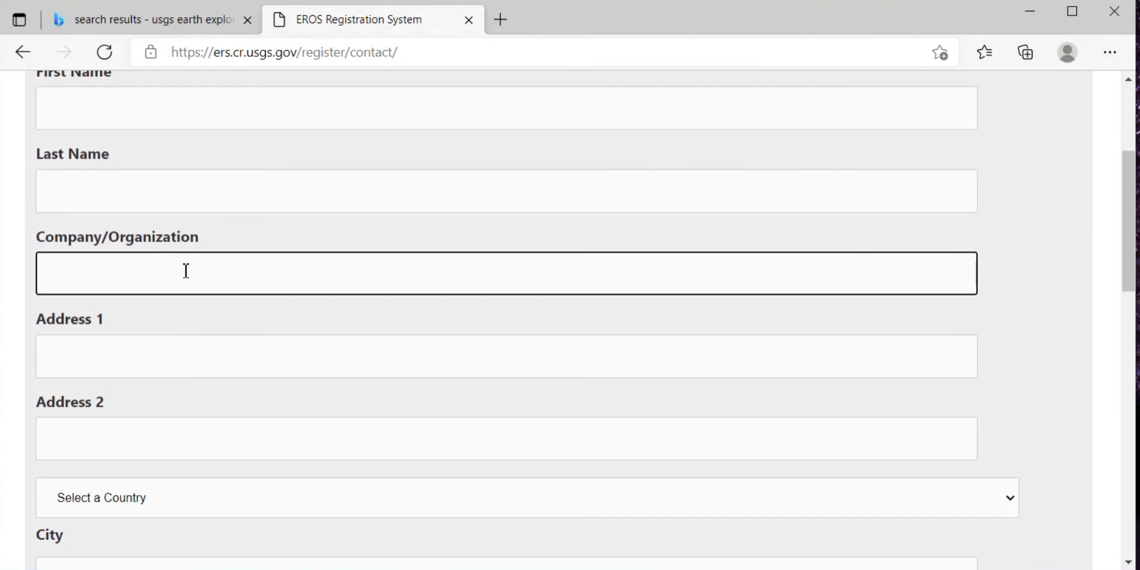
pyautogui.scroll(1, 186, 278)
pyautogui.scroll(-4, 186, 276)
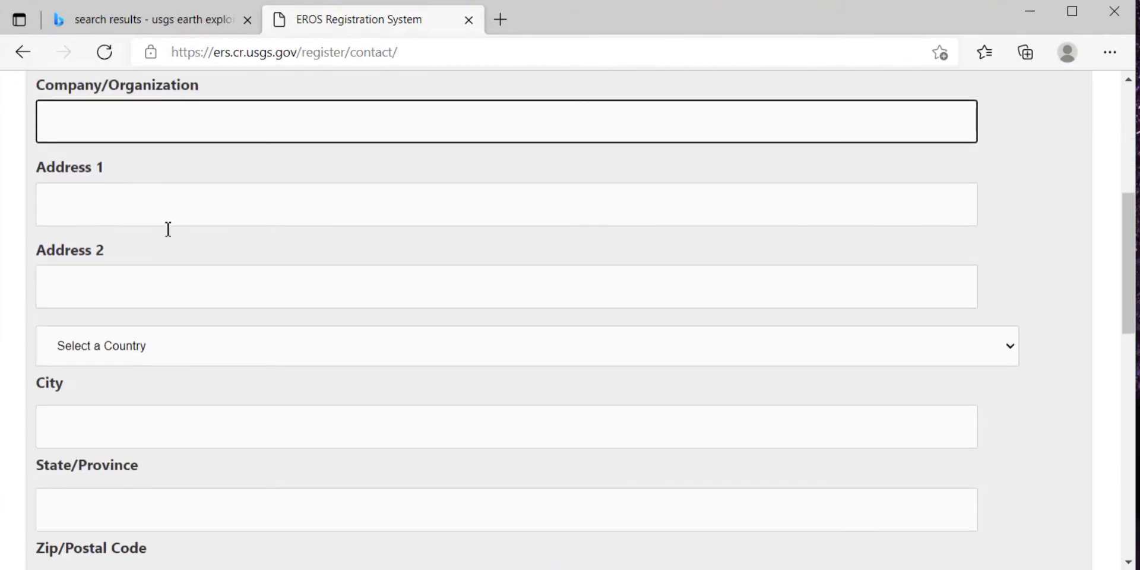
pyautogui.scroll(-3, 167, 293)
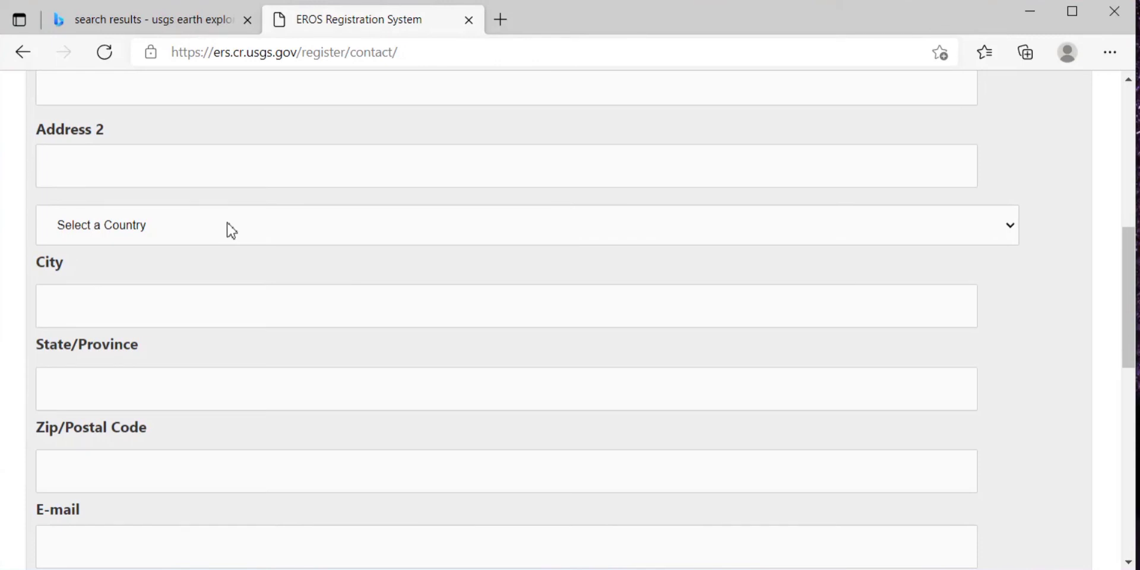
pyautogui.scroll(-2, 192, 298)
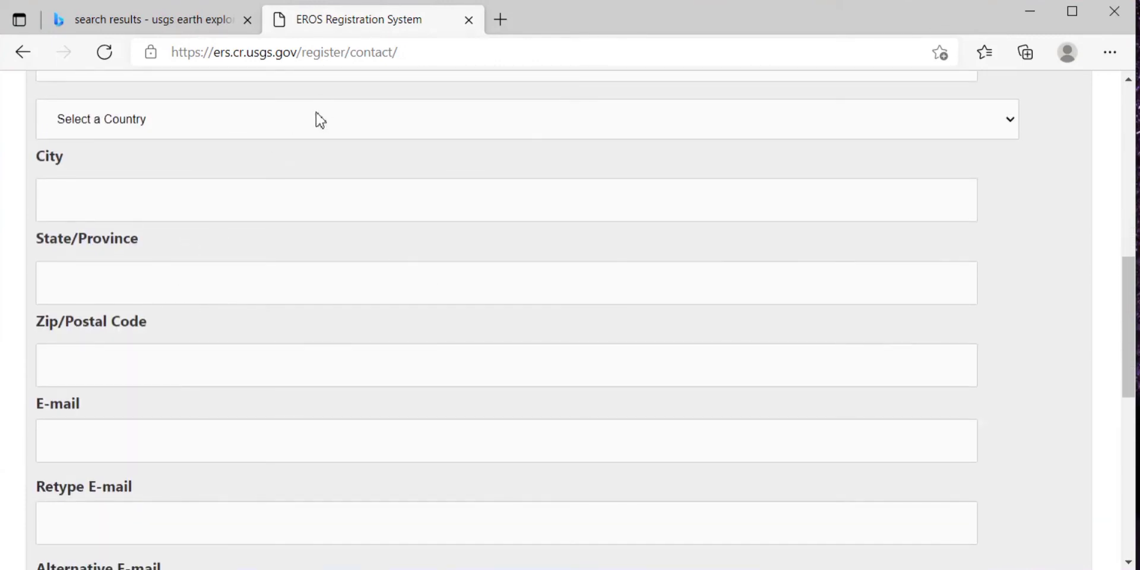
pyautogui.scroll(-2, 216, 265)
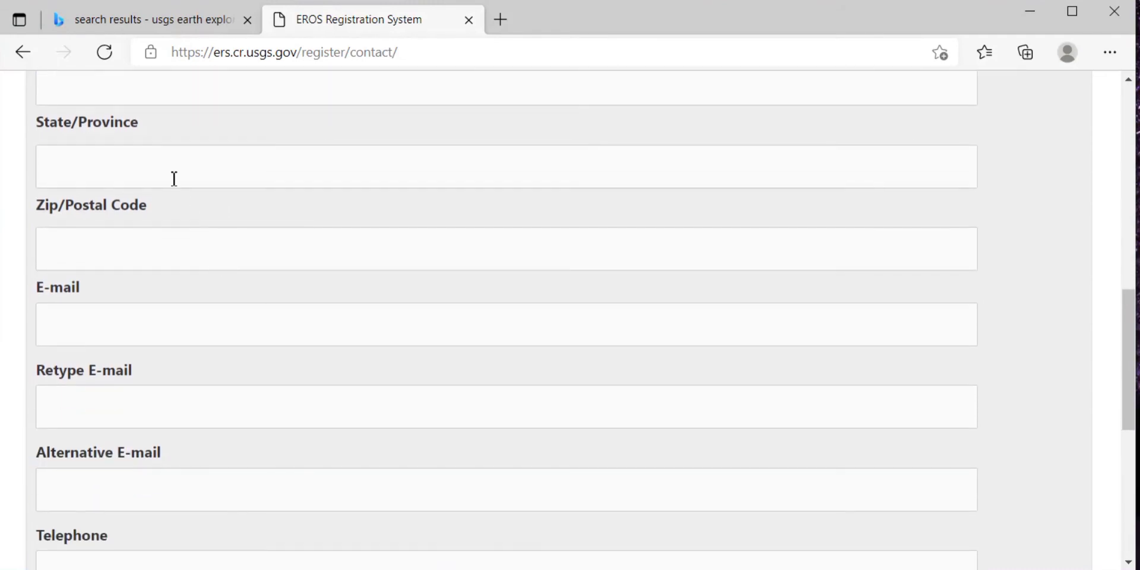
pyautogui.scroll(-1, 156, 263)
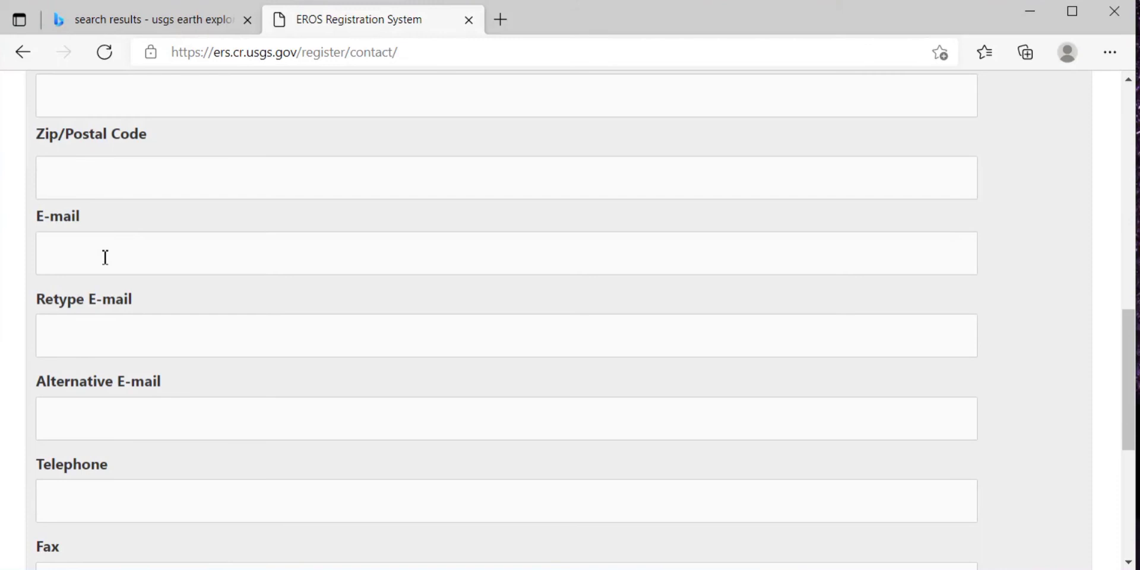
pyautogui.scroll(-2, 190, 265)
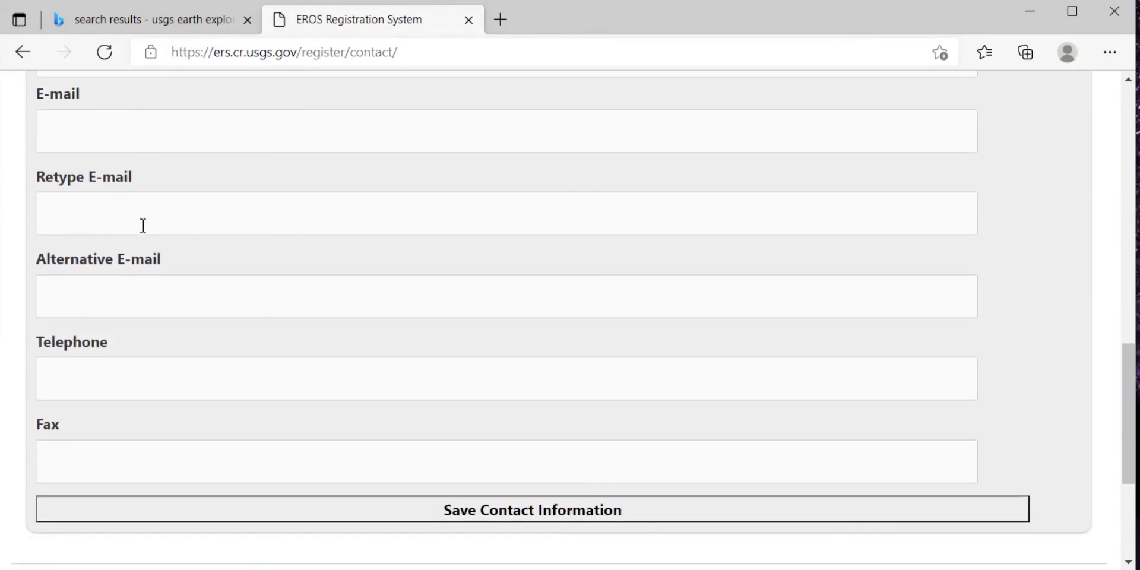
pyautogui.scroll(-3, 211, 295)
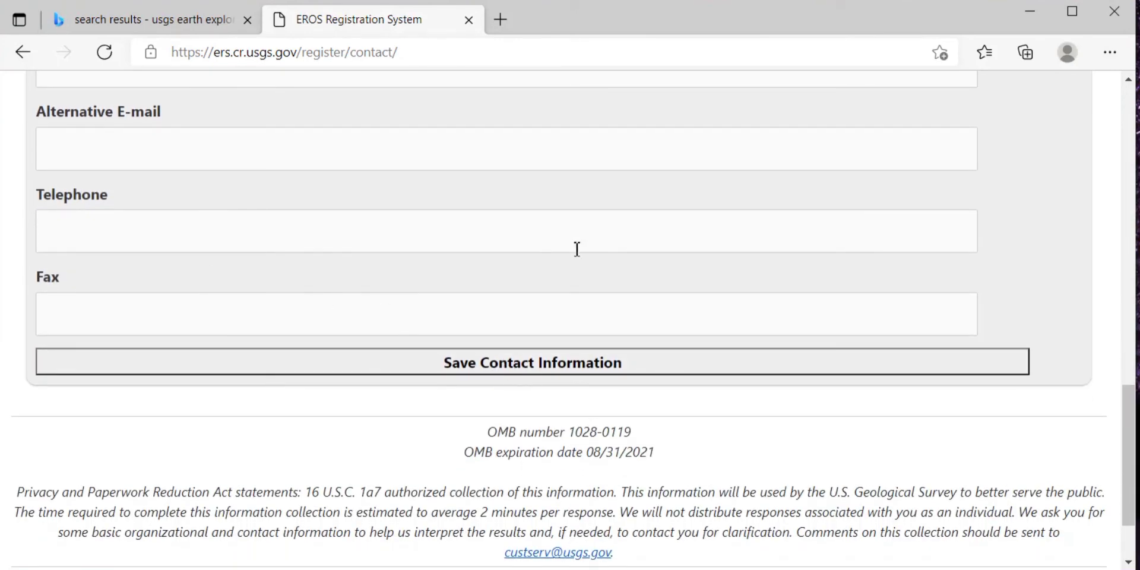
pyautogui.click(533, 363)
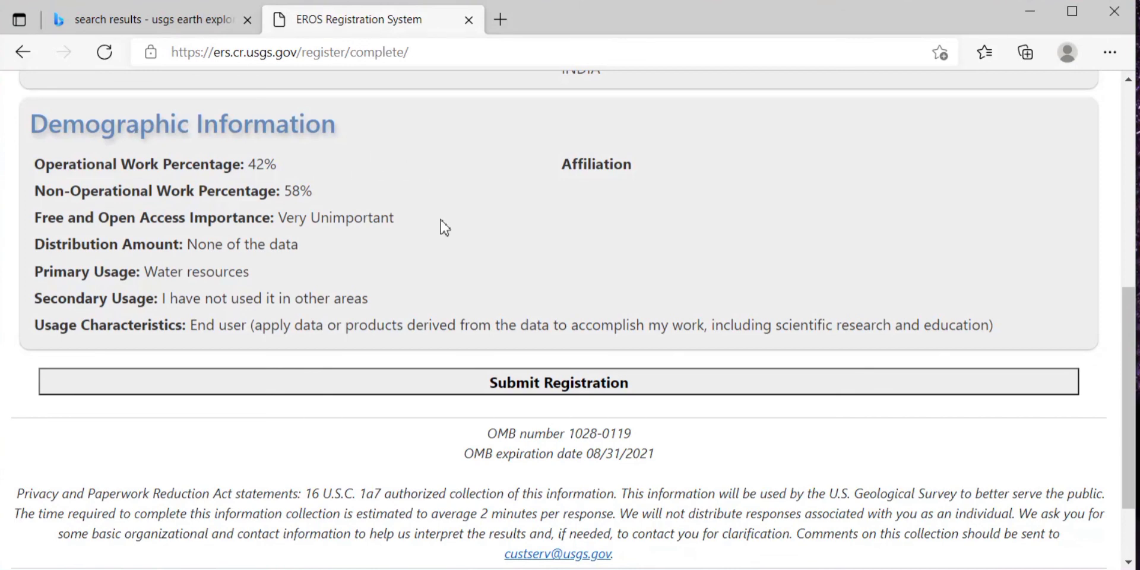
# Submit the registration, then follow the confirm link in the Gmail Registration Confirmation email
pyautogui.click(573, 390)
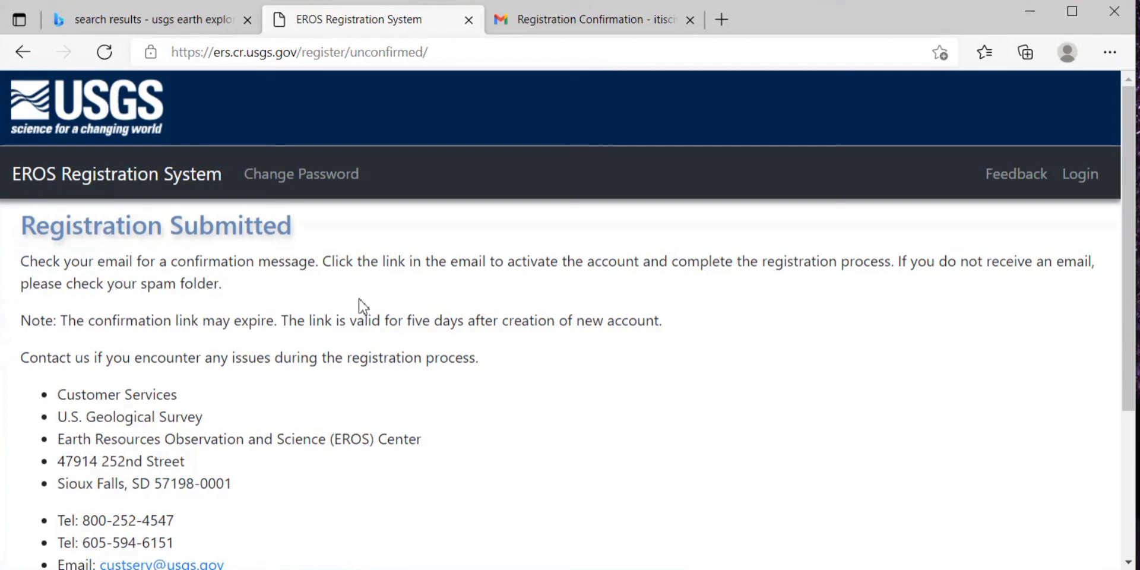
pyautogui.click(556, 23)
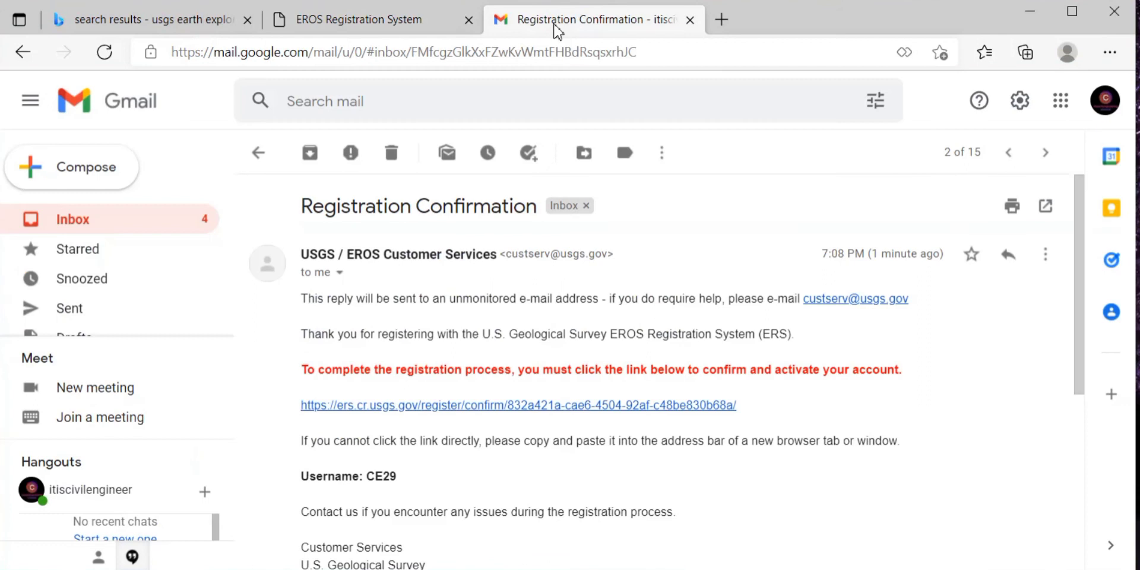
pyautogui.scroll(-2, 461, 313)
pyautogui.scroll(1, 463, 315)
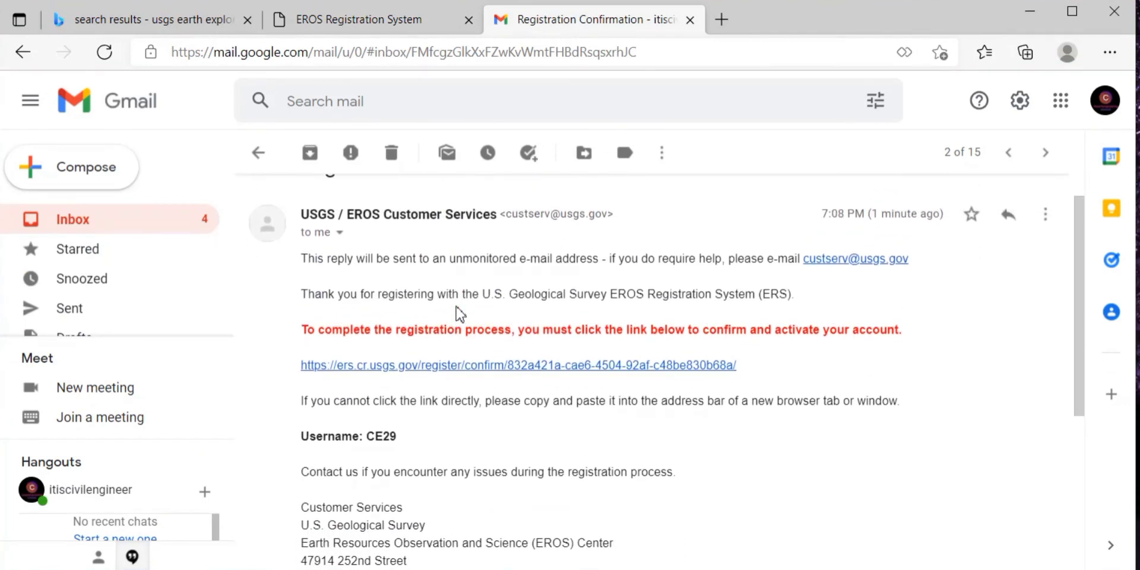
pyautogui.click(464, 367)
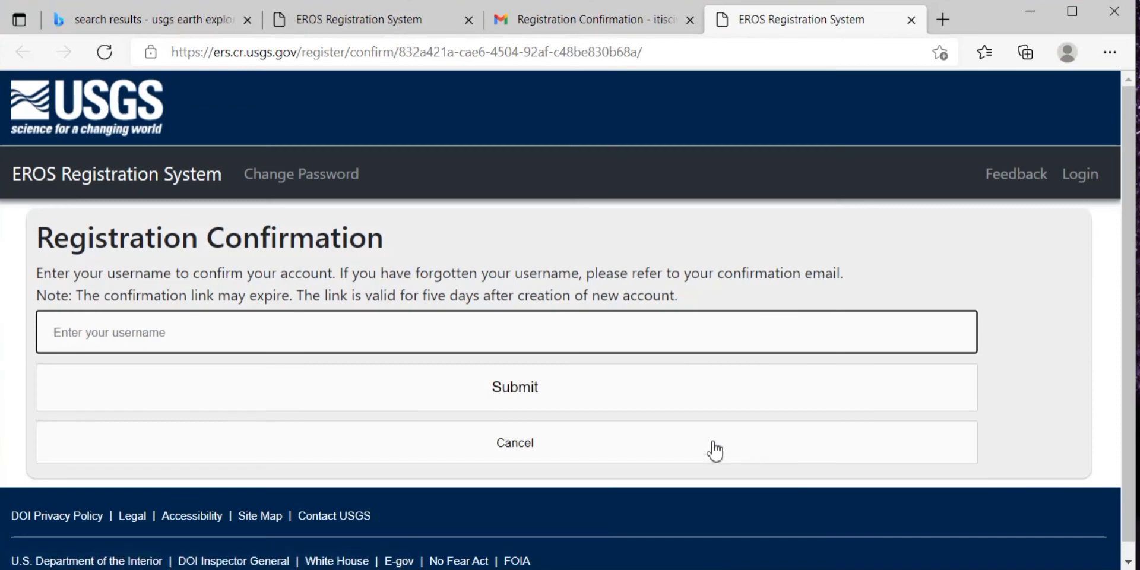
# Enter the new account's username from the autofill suggestions and submit it to confirm the account
pyautogui.click(208, 321)
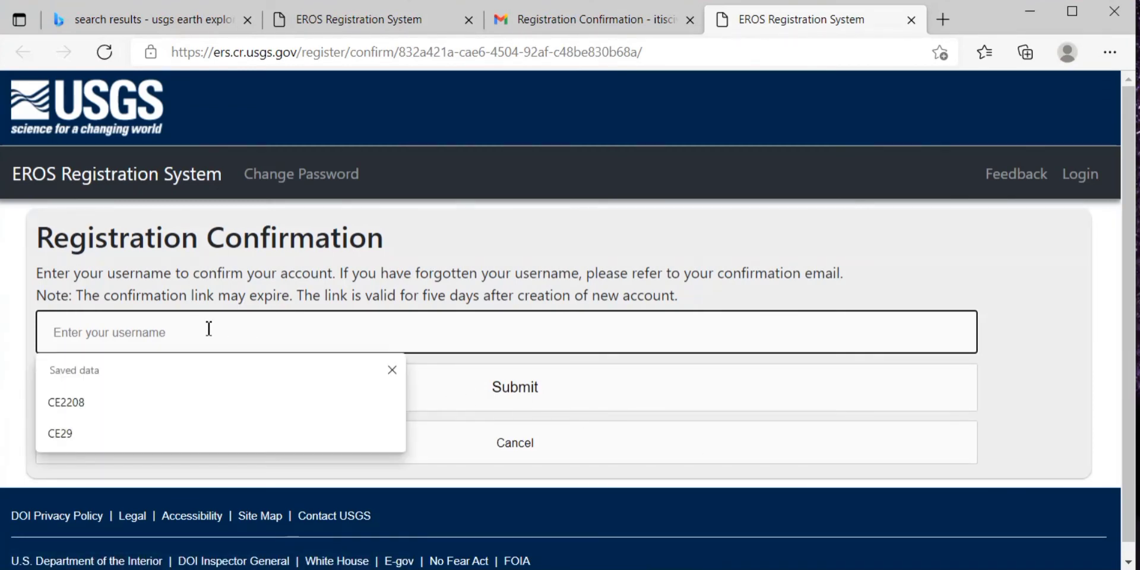
pyautogui.click(189, 433)
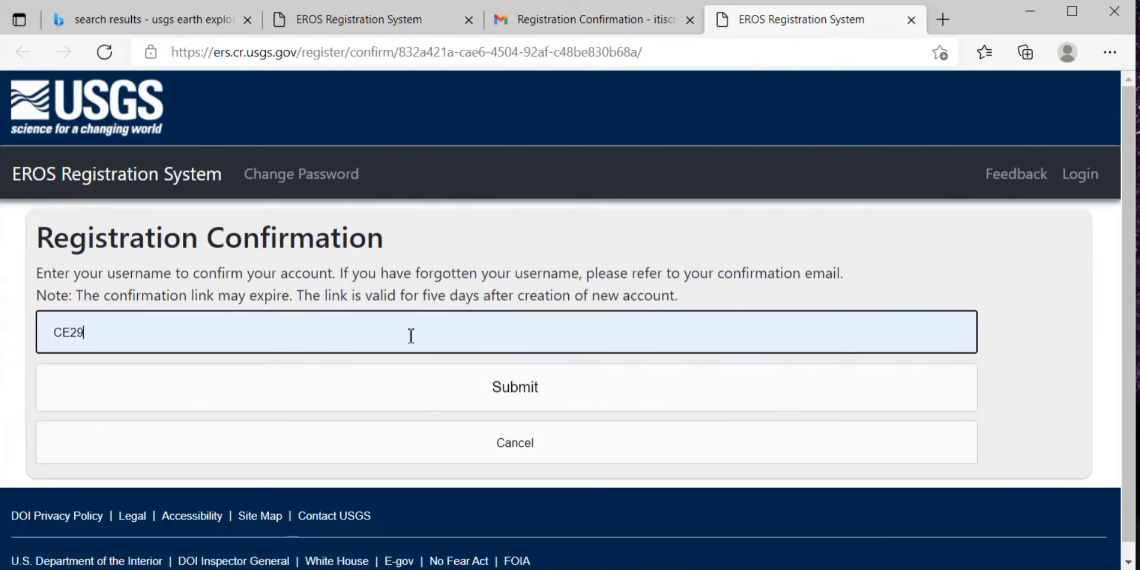
pyautogui.click(547, 407)
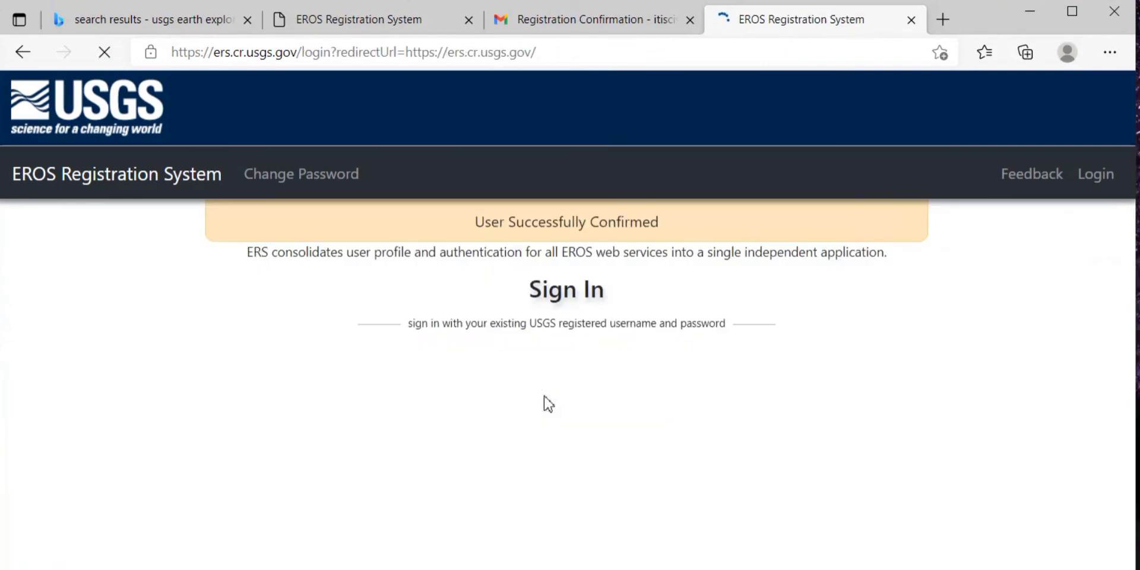